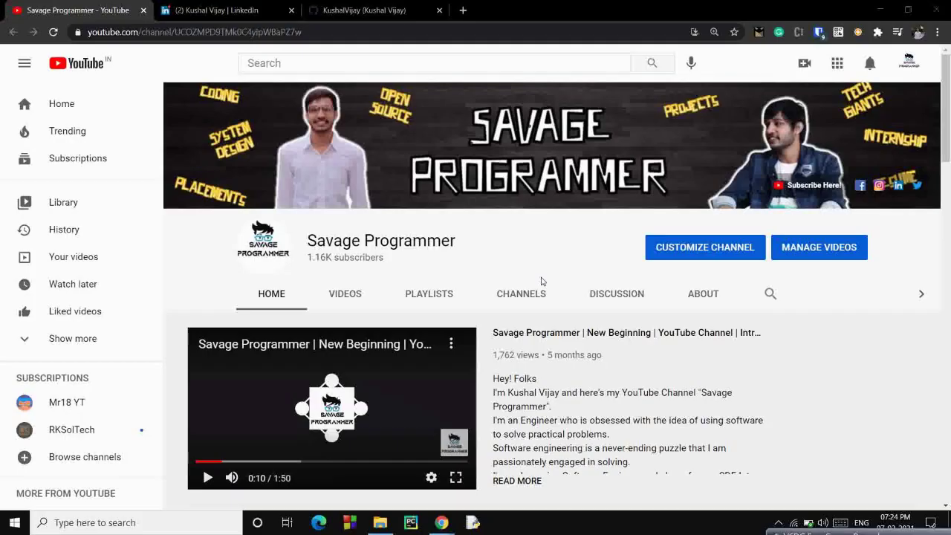
Switch to the GitHub profile and skim its README stats, A+ grade and 71 commits in 2021
click(401, 13)
scroll(717, 243, down, 2)
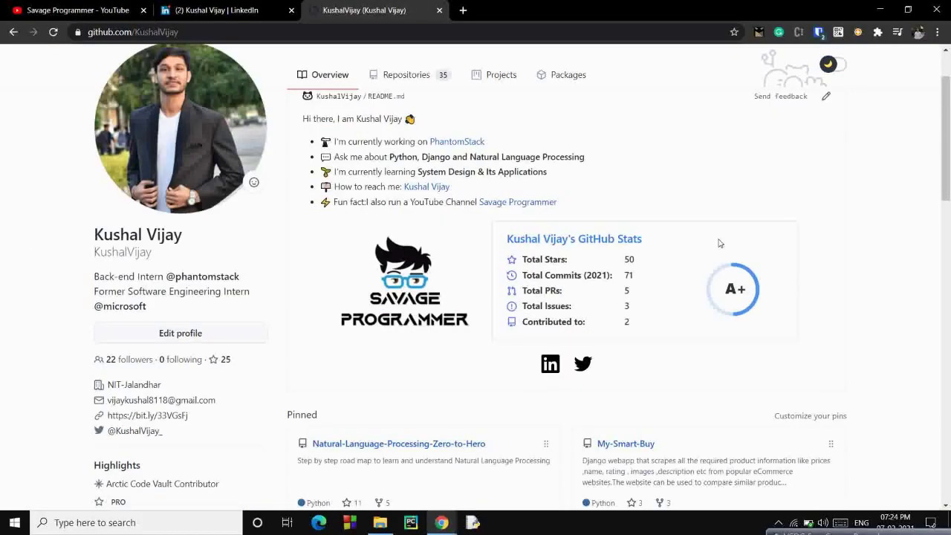
scroll(718, 242, up, 2)
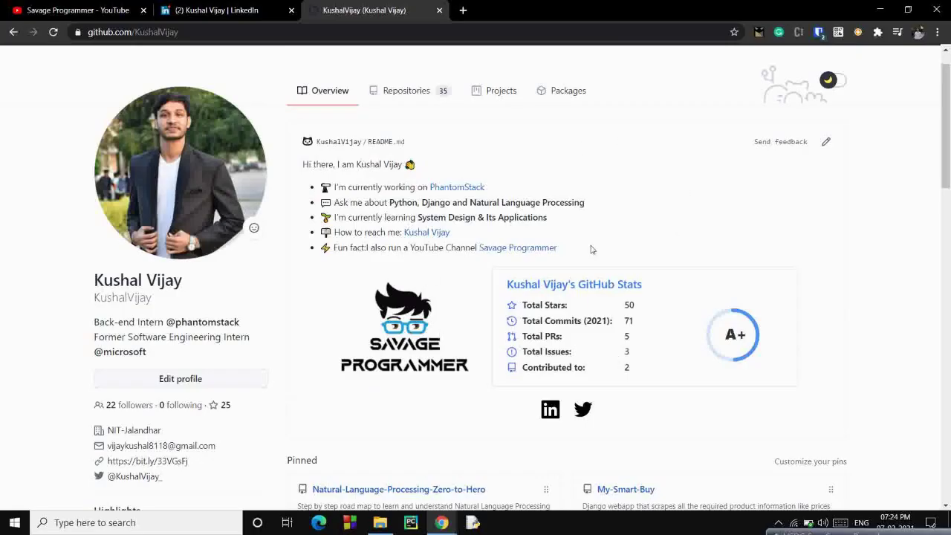
scroll(433, 299, down, 8)
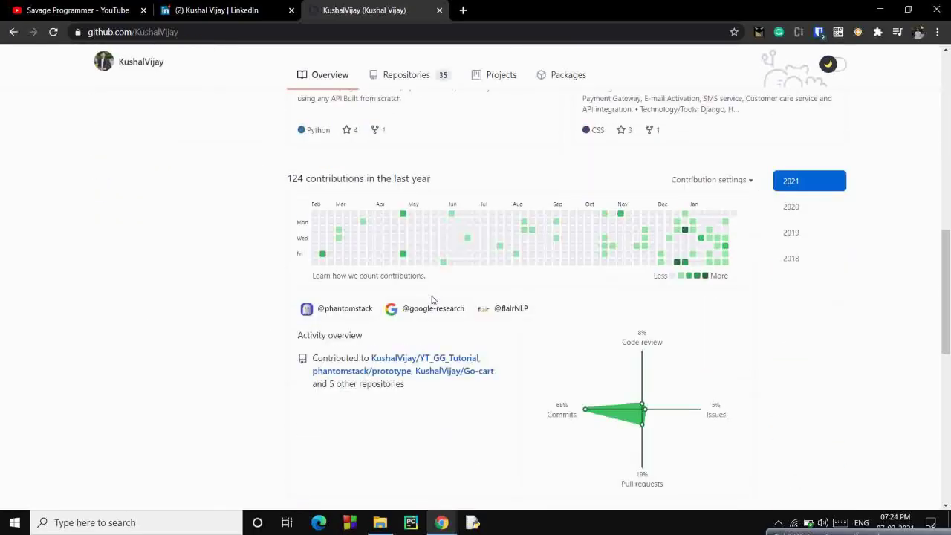
scroll(433, 299, up, 10)
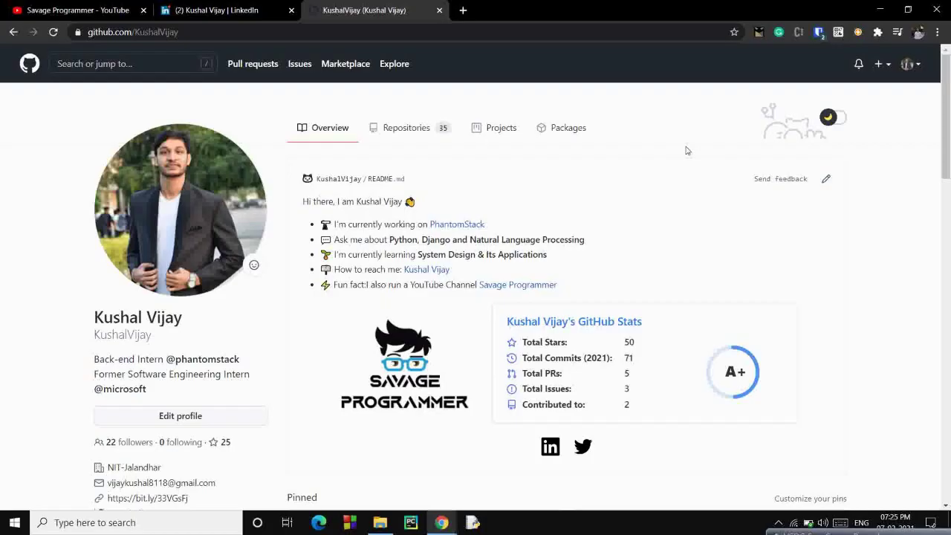
From the Repositories list, scroll down and open Natural-Language-Processing-Zero-to-Hero
click(397, 128)
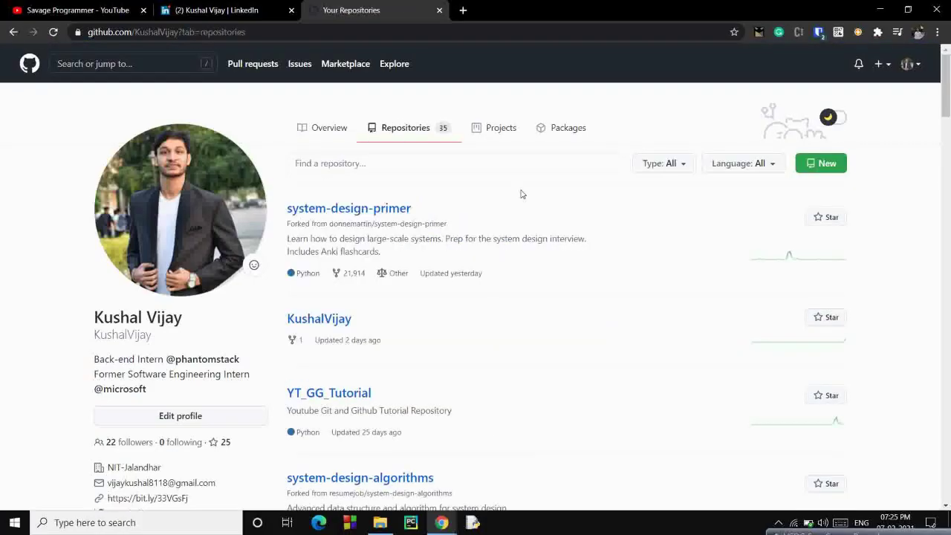
scroll(564, 294, down, 3)
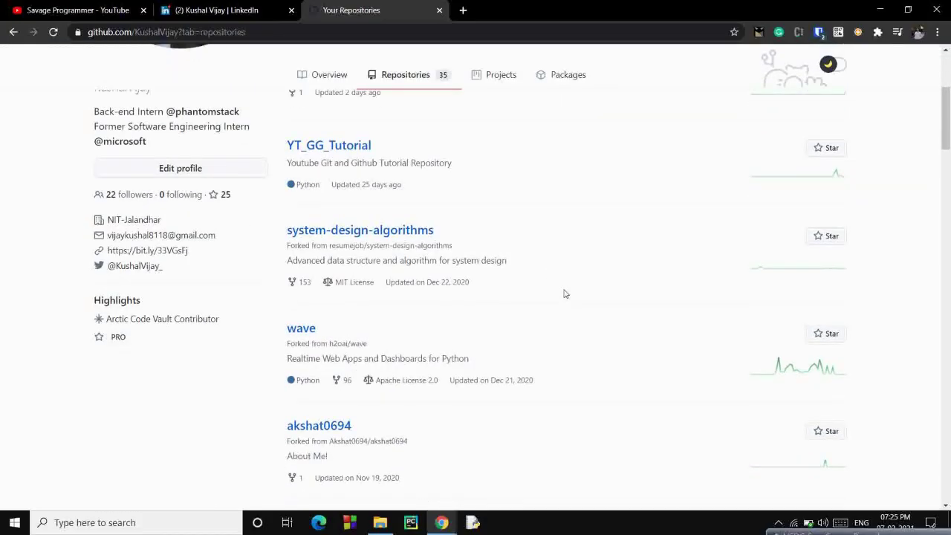
scroll(565, 293, down, 6)
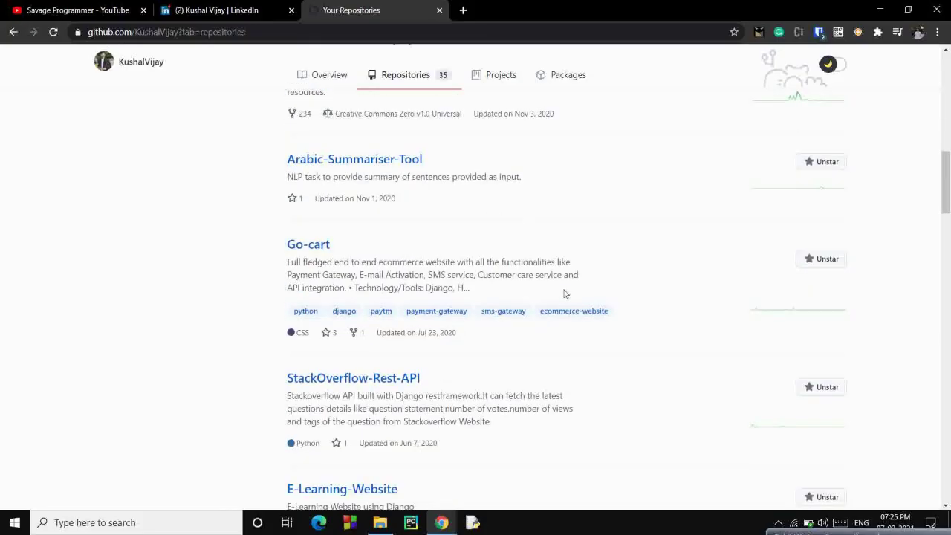
scroll(564, 294, down, 4)
scroll(564, 293, down, 9)
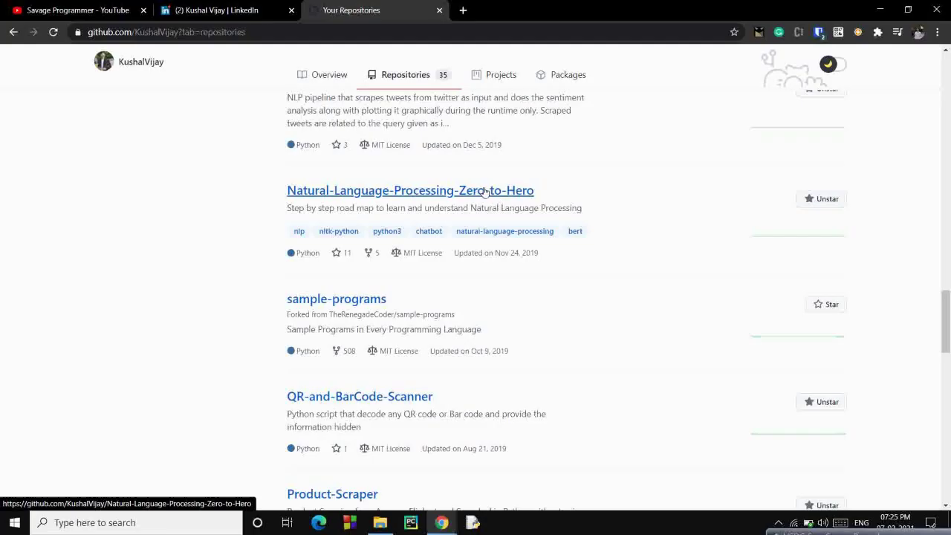
click(485, 192)
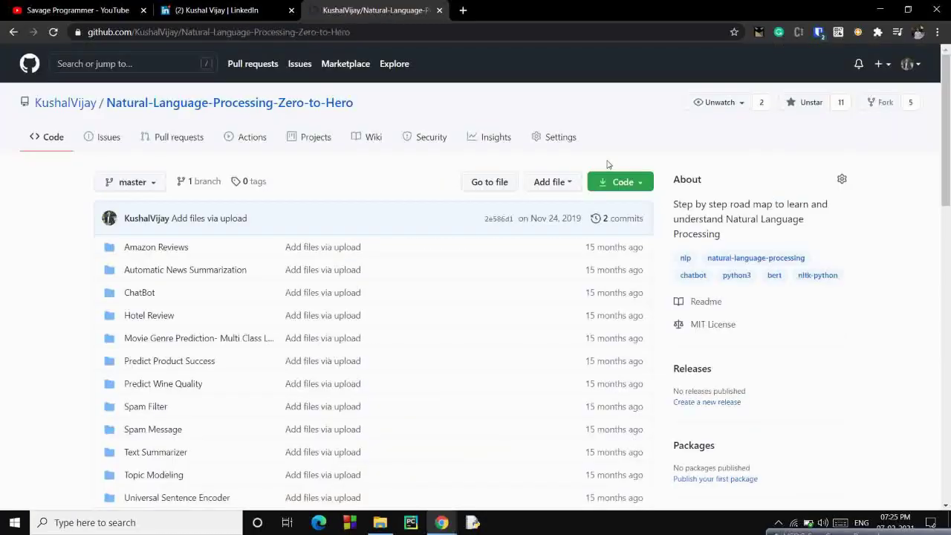
Open the NLP repository's Settings and highlight the recommended 1280×640px social preview size
click(558, 149)
scroll(501, 355, down, 3)
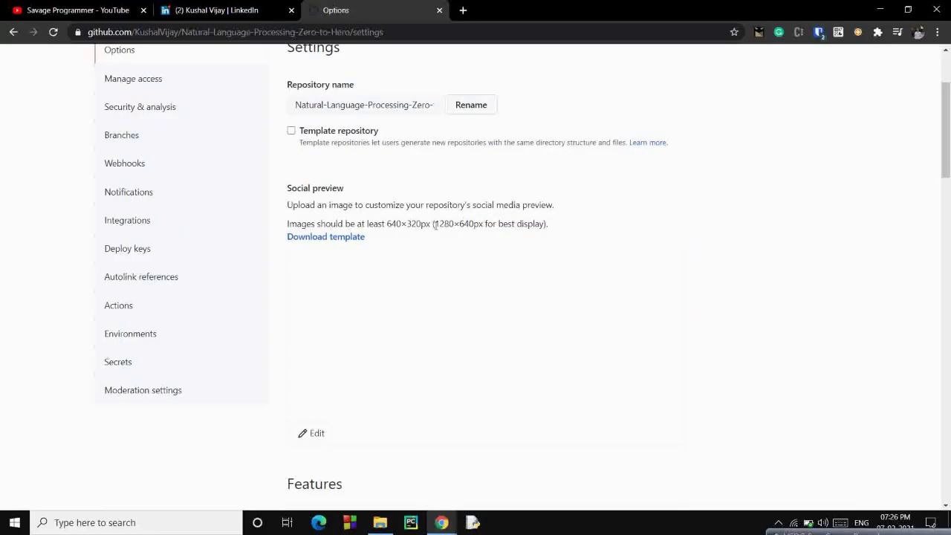
drag(433, 224, 545, 223)
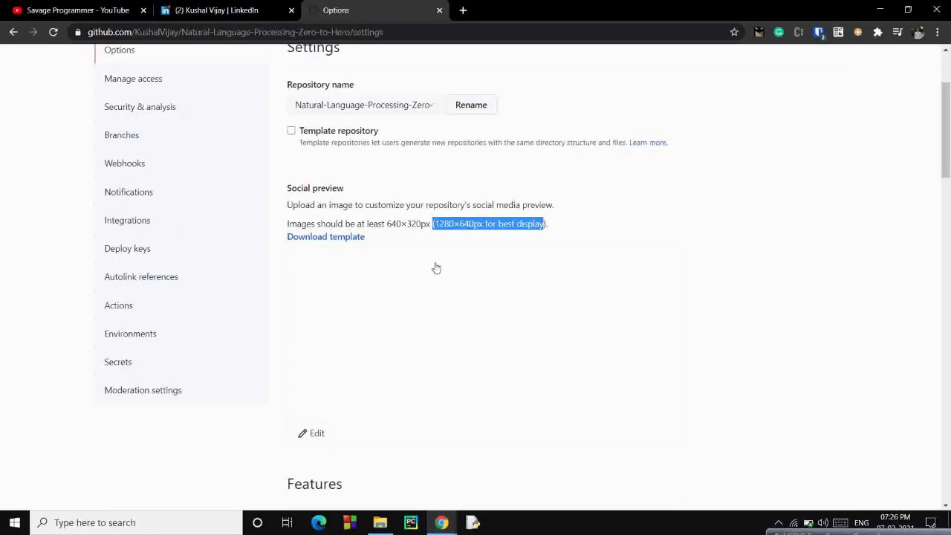
click(466, 241)
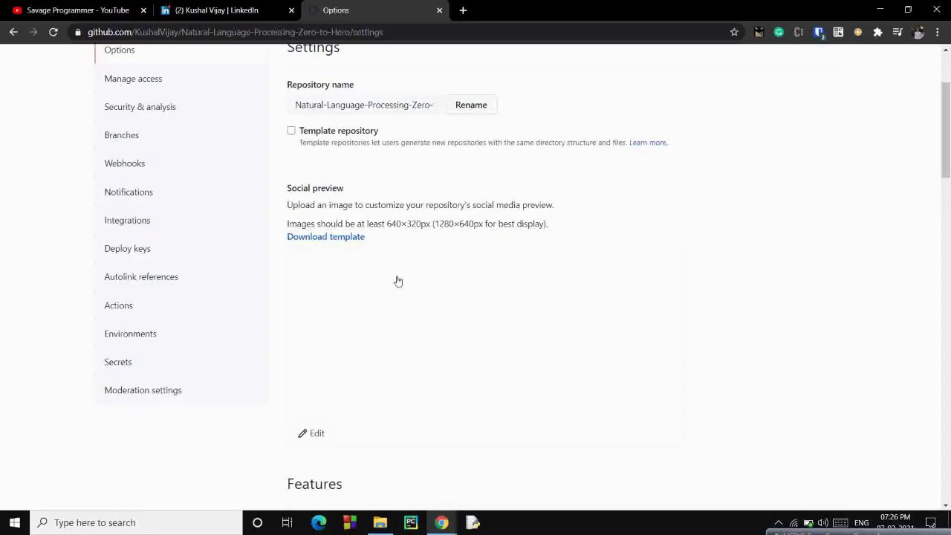
scroll(399, 281, up, 3)
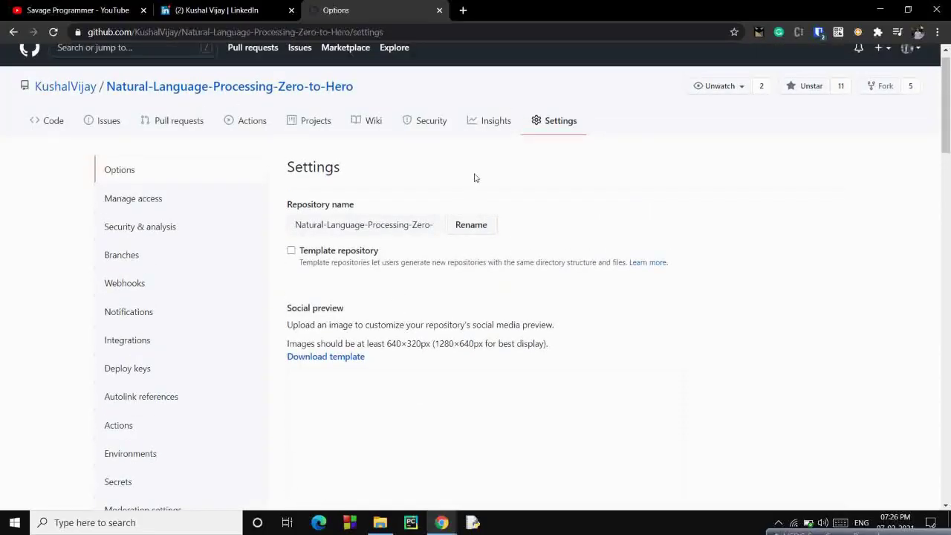
Load canva.com in a new browser tab
click(463, 9)
text(canva.com)
key(Return)
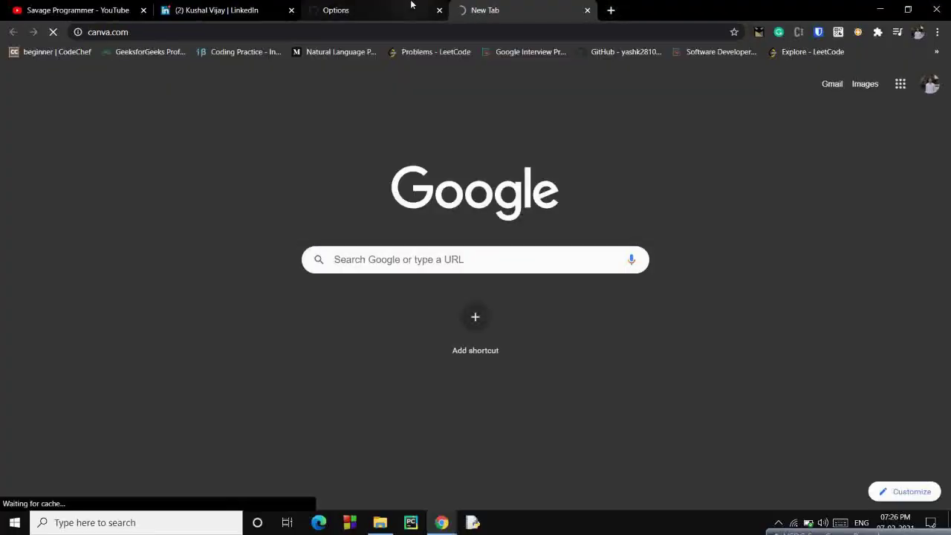
click(435, 10)
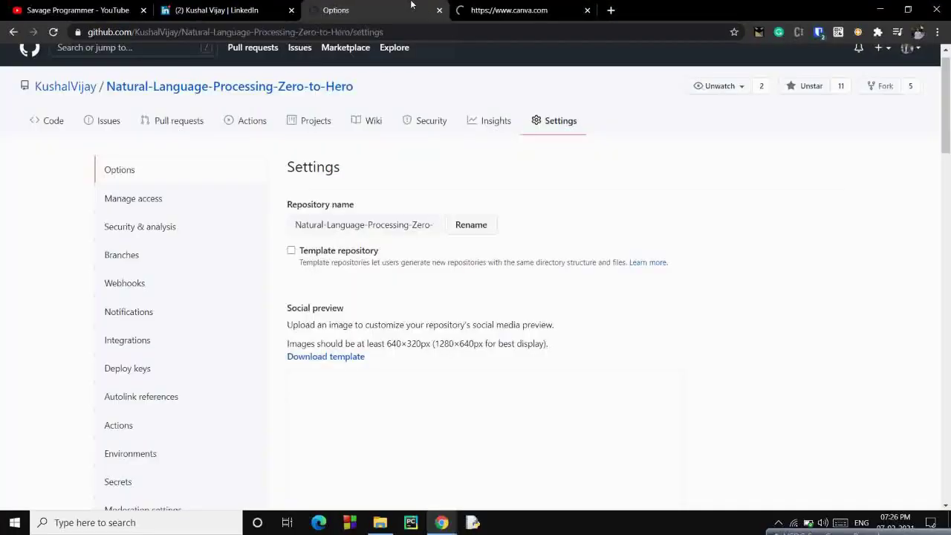
click(522, 7)
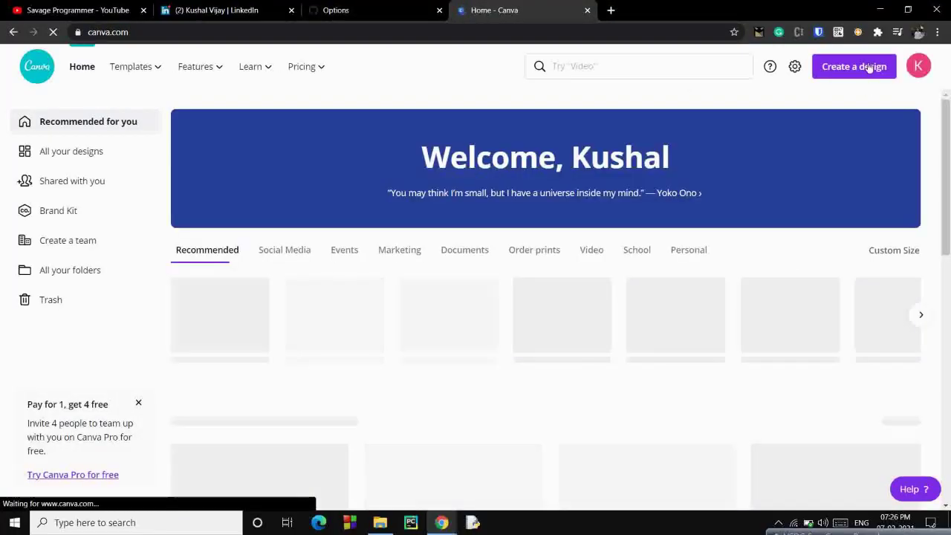
Start a Custom size Canva design of 1280 × 640 px
click(855, 66)
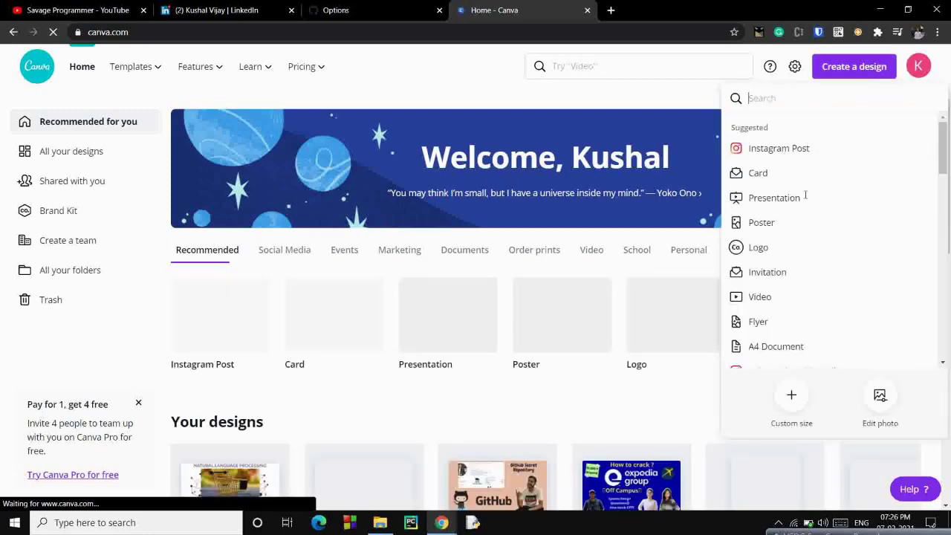
click(792, 404)
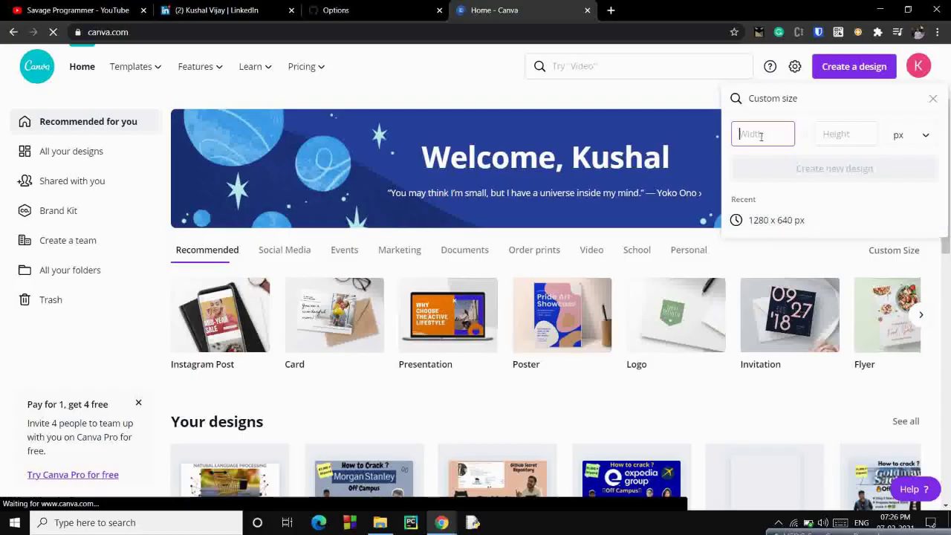
text(1280)
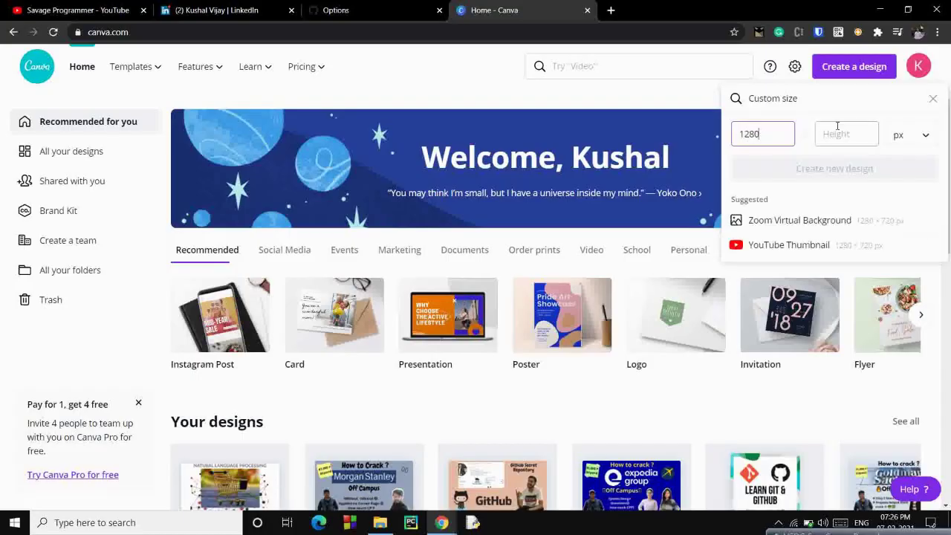
click(834, 135)
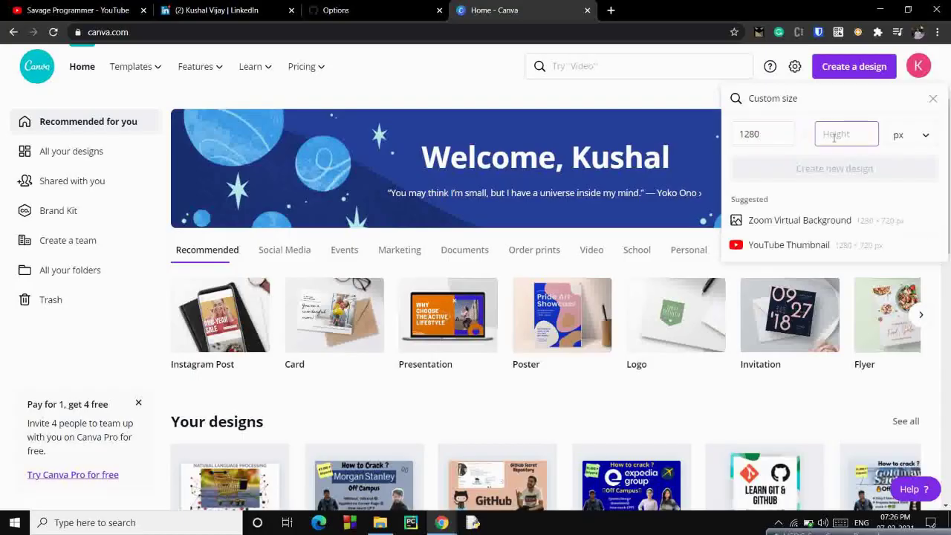
text(640)
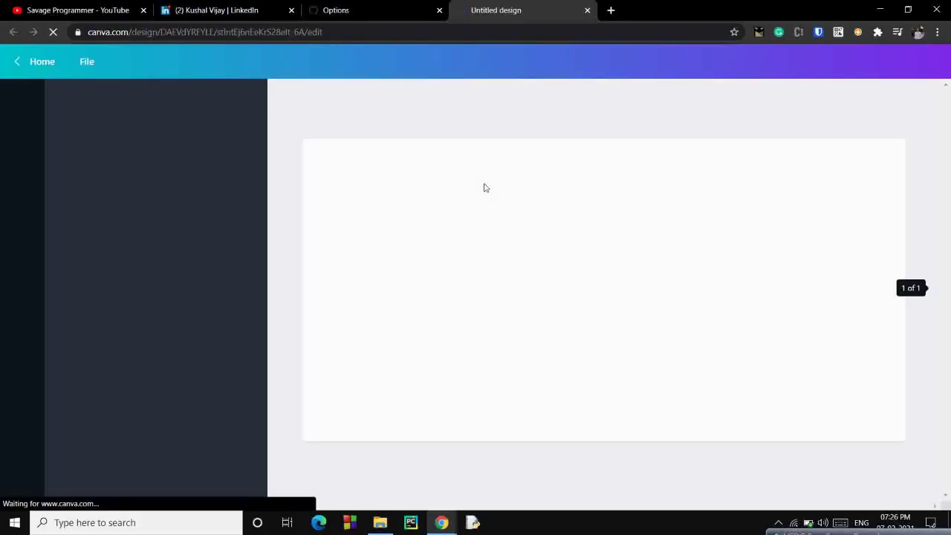
Stretch the uploaded NLP image with its corner handles until it fills the page
click(429, 9)
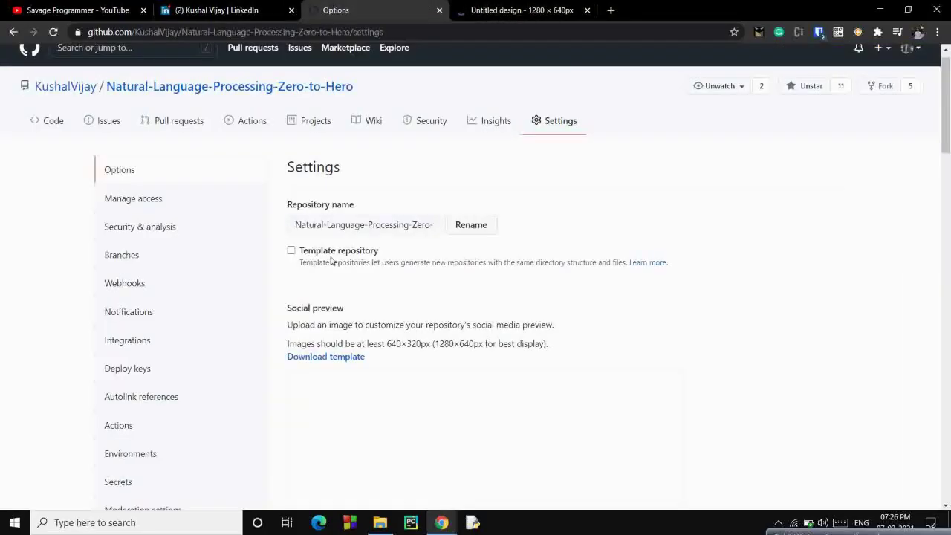
click(513, 9)
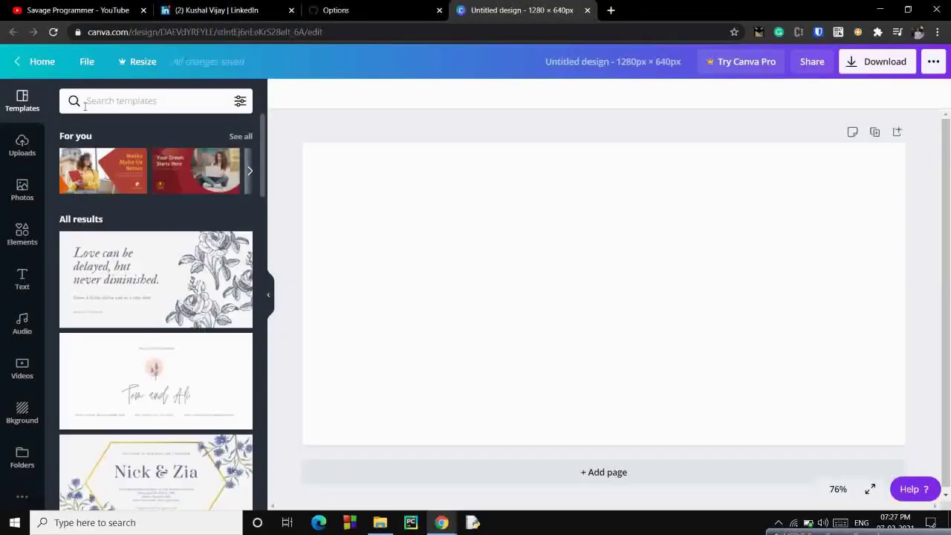
click(22, 149)
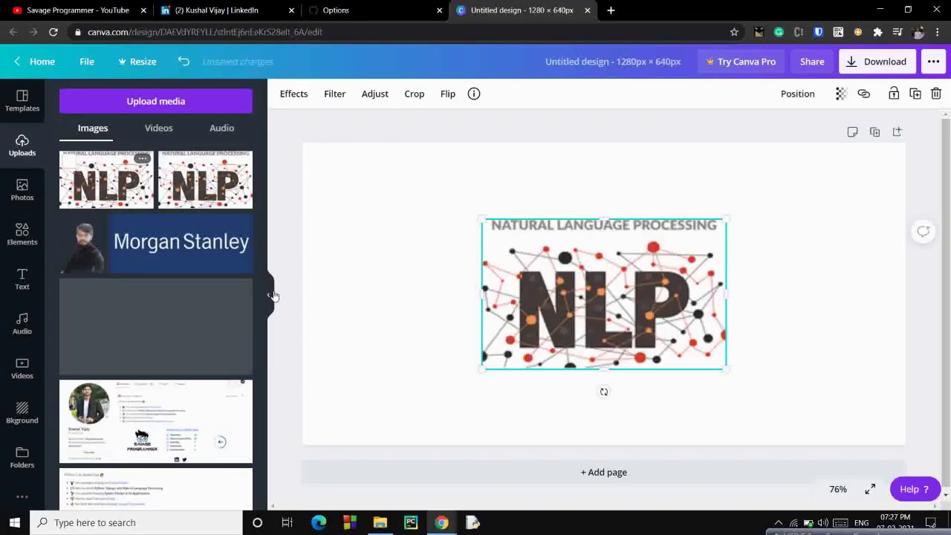
click(268, 295)
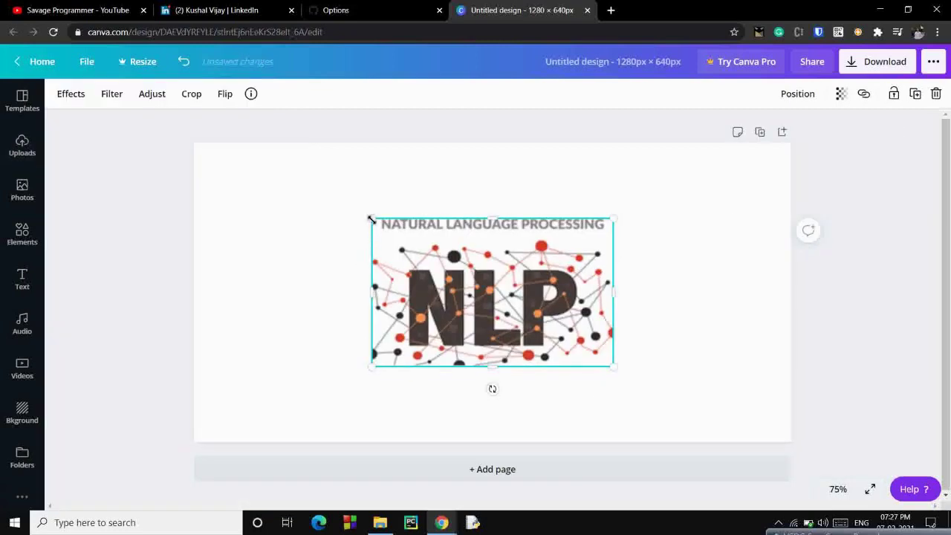
drag(371, 219, 240, 172)
drag(614, 365, 757, 412)
click(873, 251)
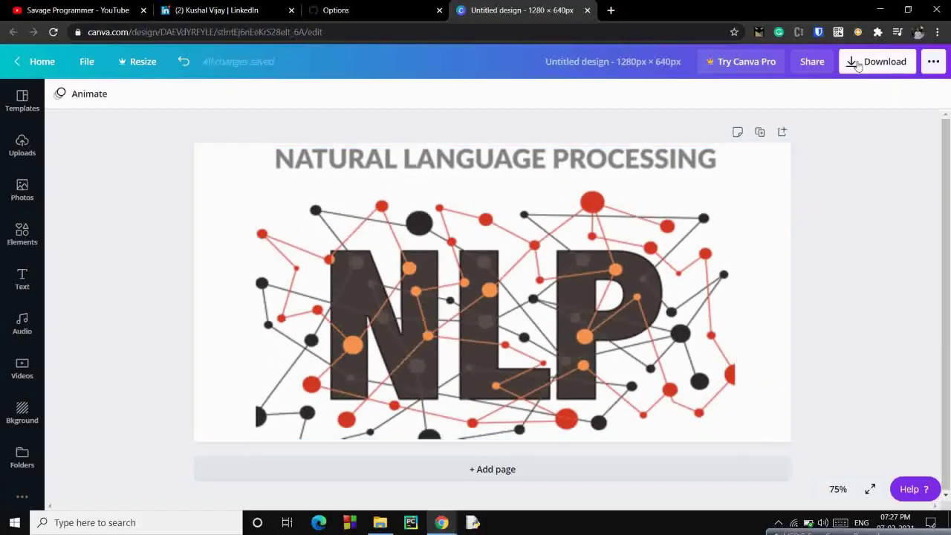
Download the design as a PNG and dismiss the promotion popup
click(877, 61)
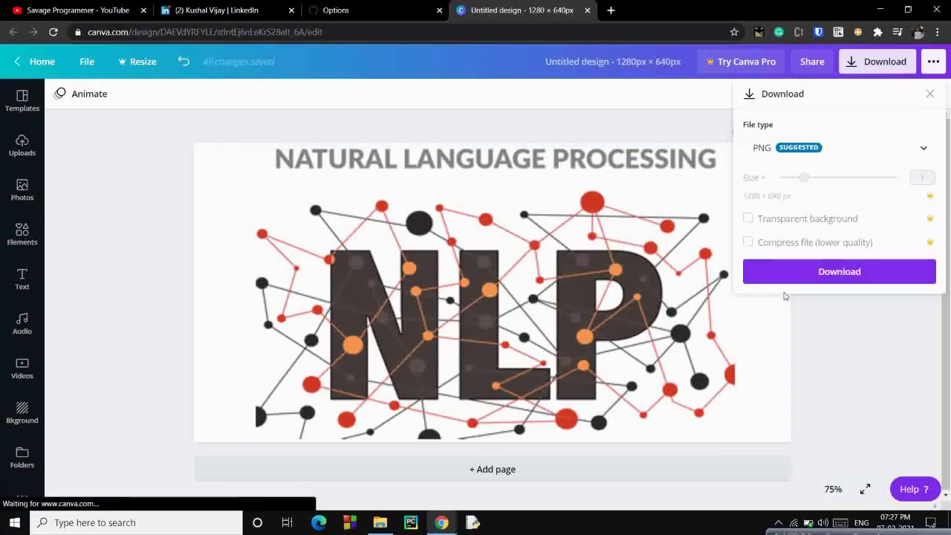
click(787, 275)
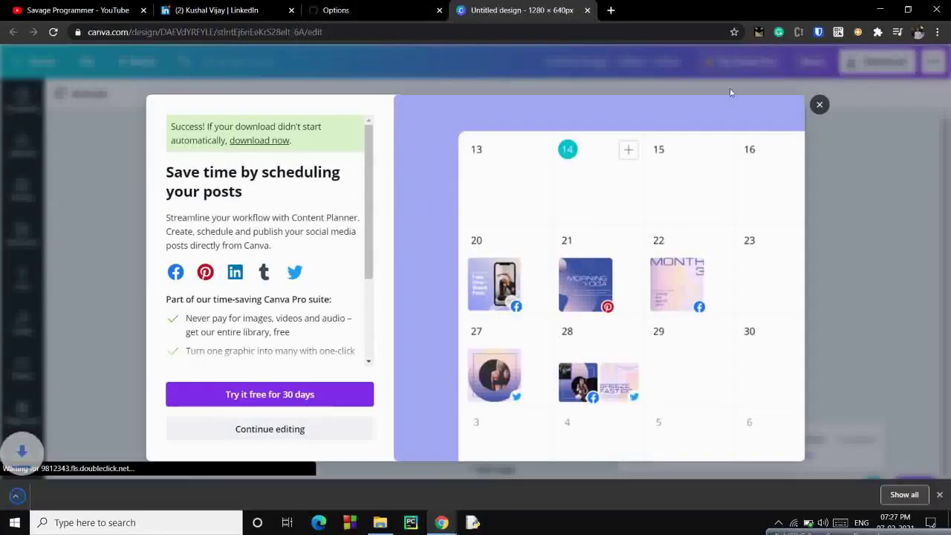
key(Escape)
Upload Untitled design (2).png as the NLP repository's social preview image
click(442, 7)
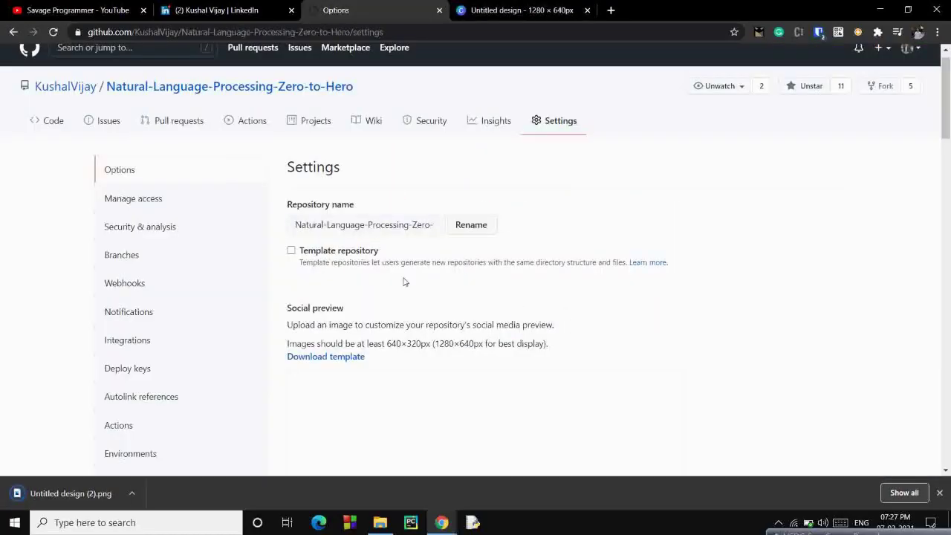
scroll(407, 378, down, 4)
click(303, 297)
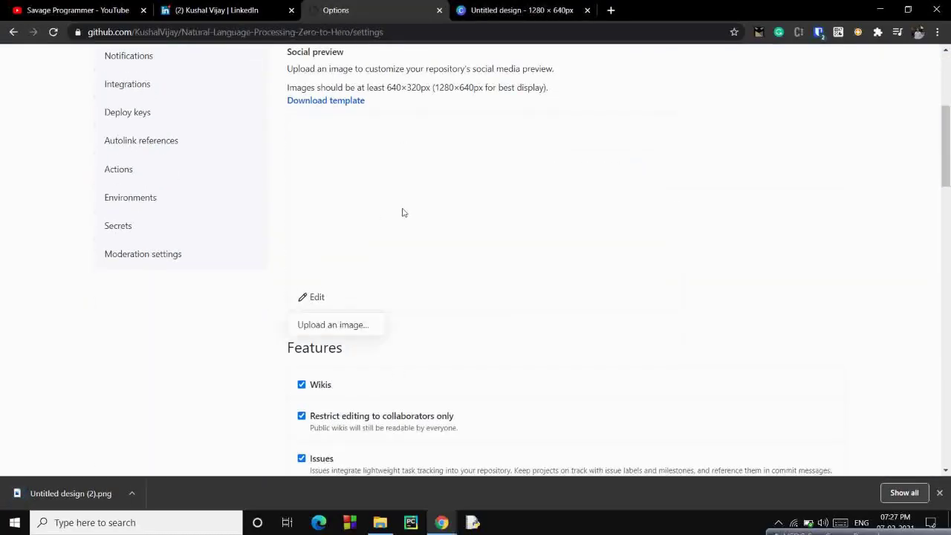
click(340, 324)
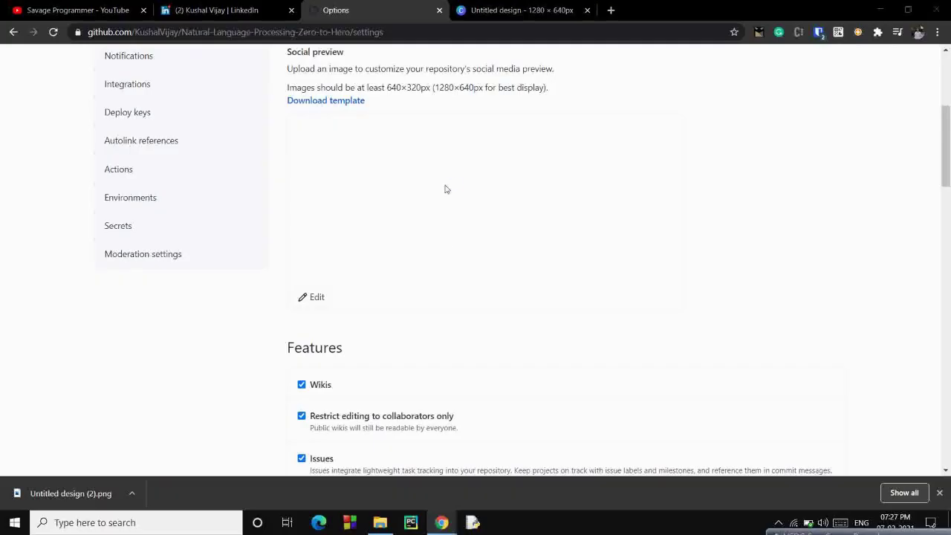
click(165, 142)
click(281, 314)
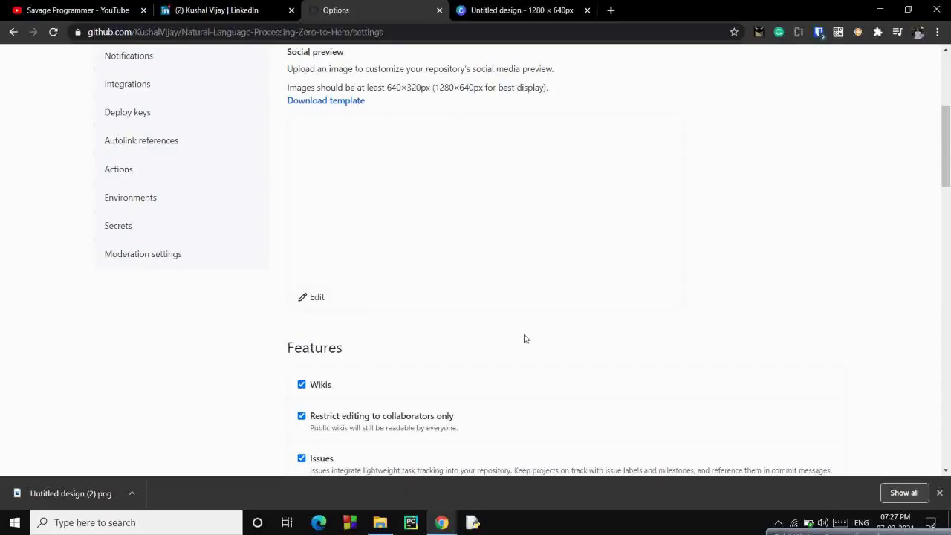
scroll(524, 339, up, 4)
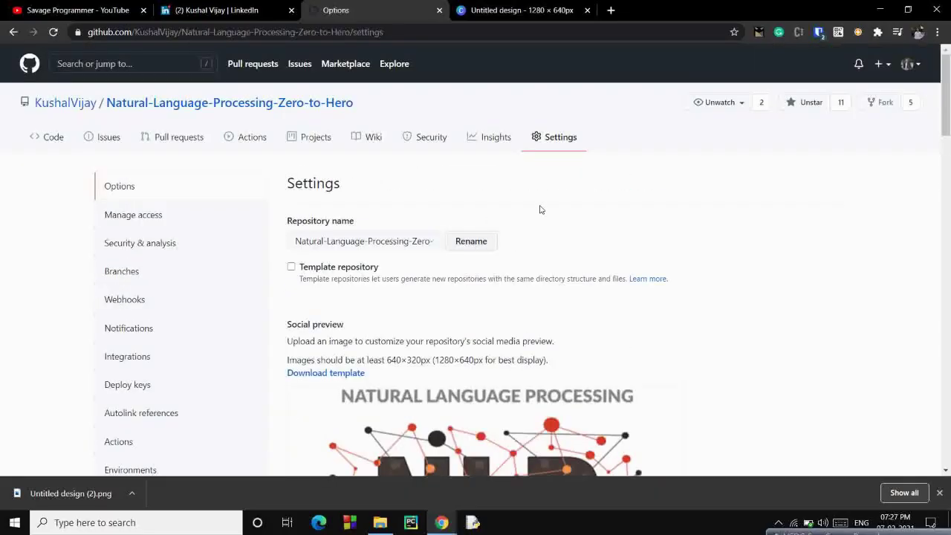
click(46, 136)
Switch to the LinkedIn profile and scroll down to the Featured section
click(215, 10)
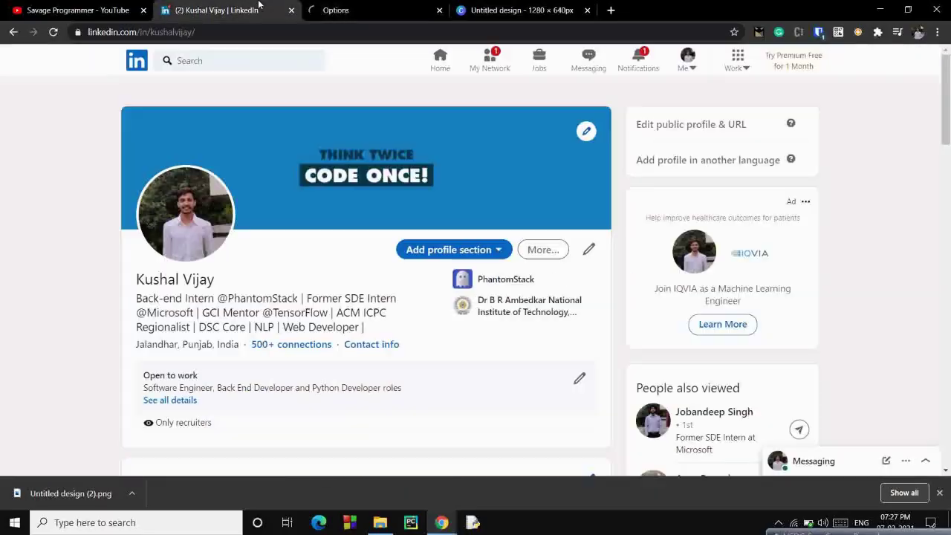
scroll(372, 239, down, 5)
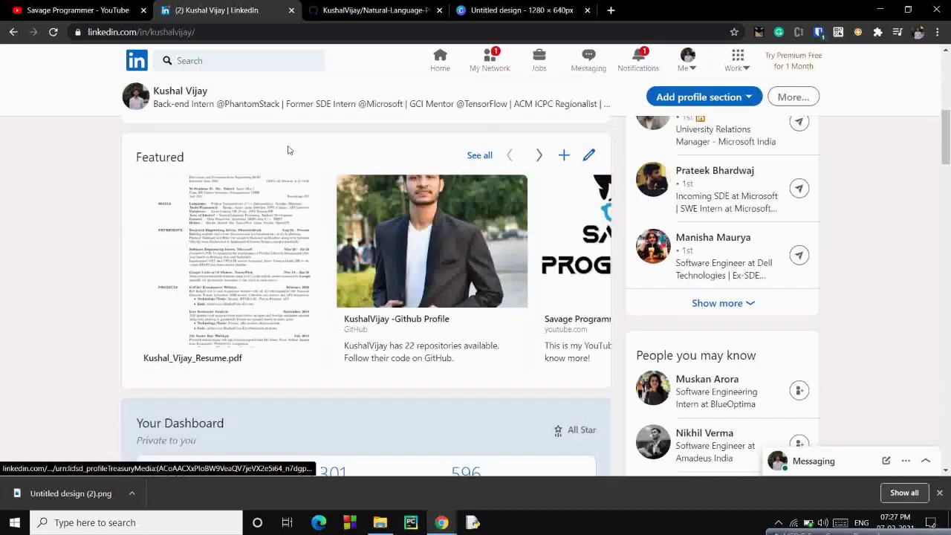
drag(138, 157, 208, 164)
click(209, 165)
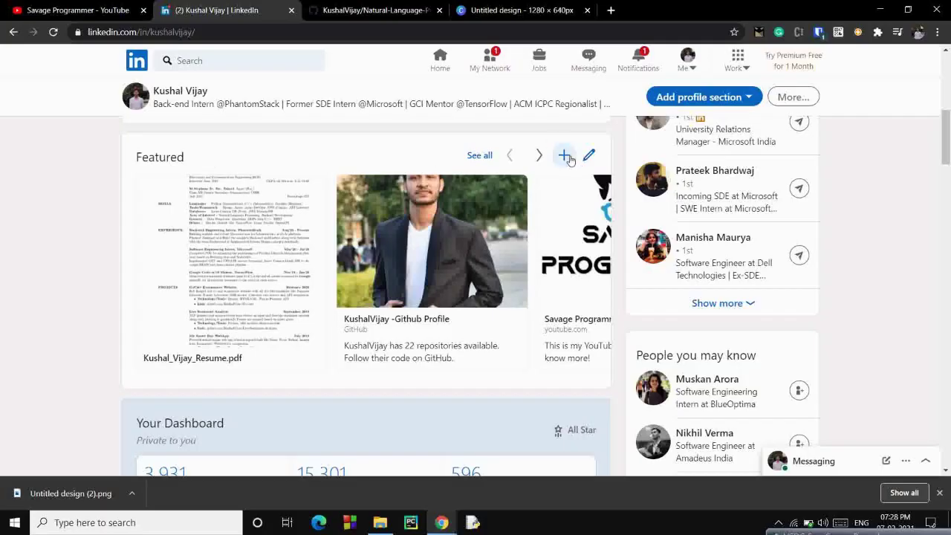
Add the copied Natural-Language-Processing-Zero-to-Hero repository URL as a Featured link and save it
click(564, 154)
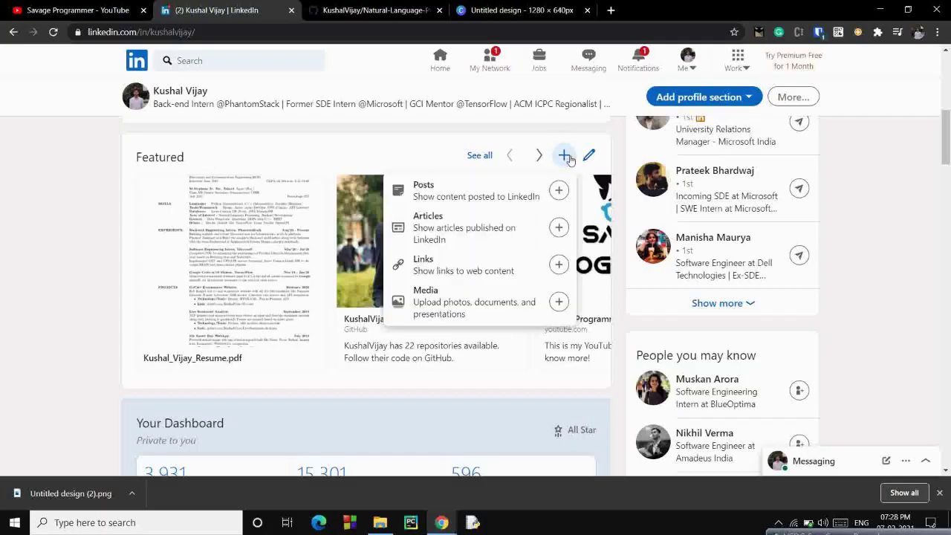
click(497, 270)
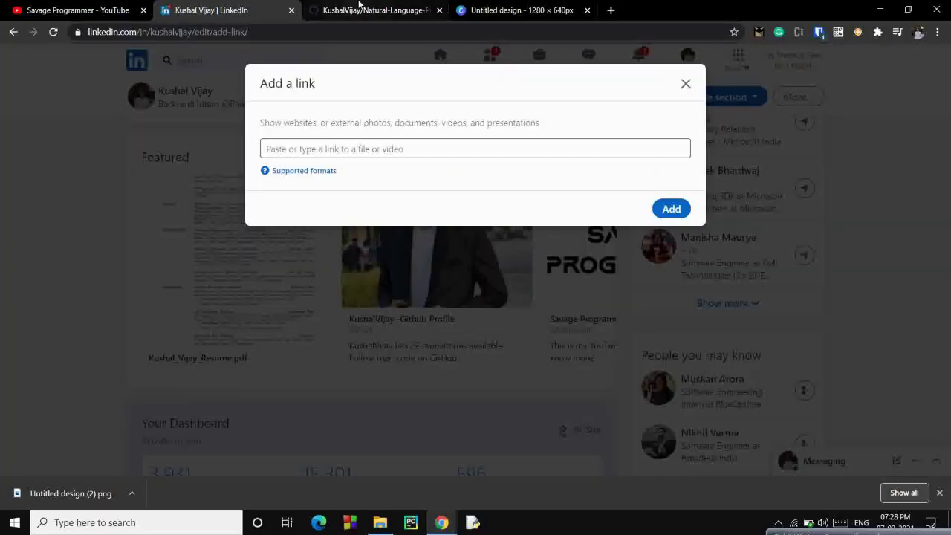
click(361, 10)
click(281, 32)
key(ctrl+c)
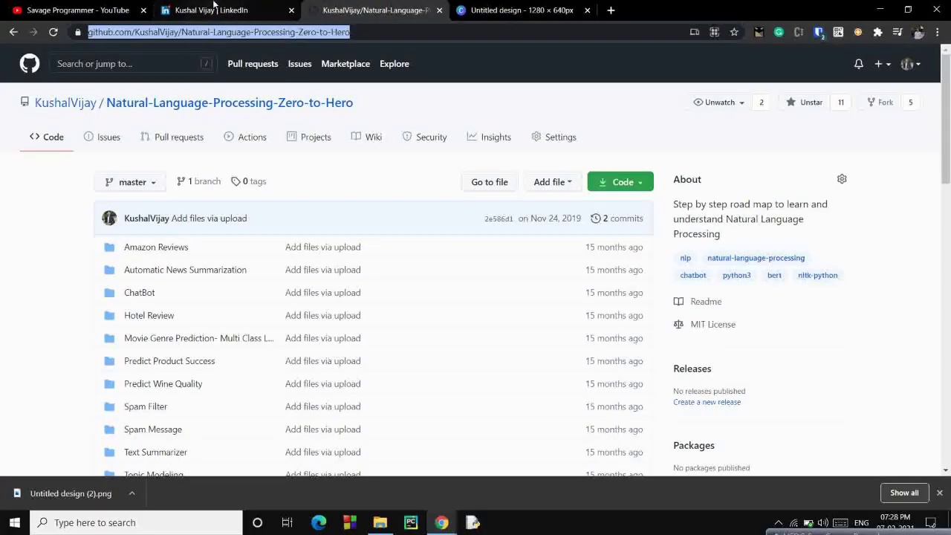
click(211, 10)
click(309, 150)
key(ctrl+v)
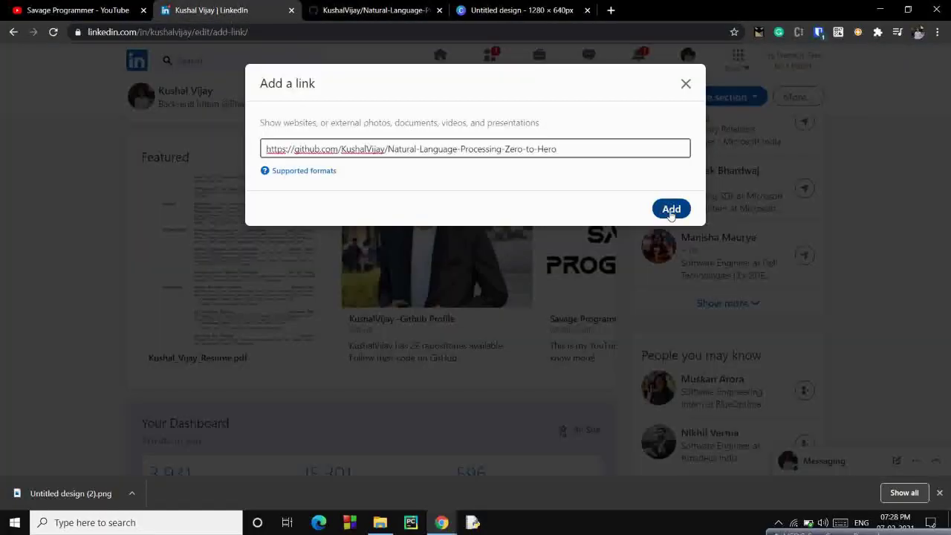
click(670, 209)
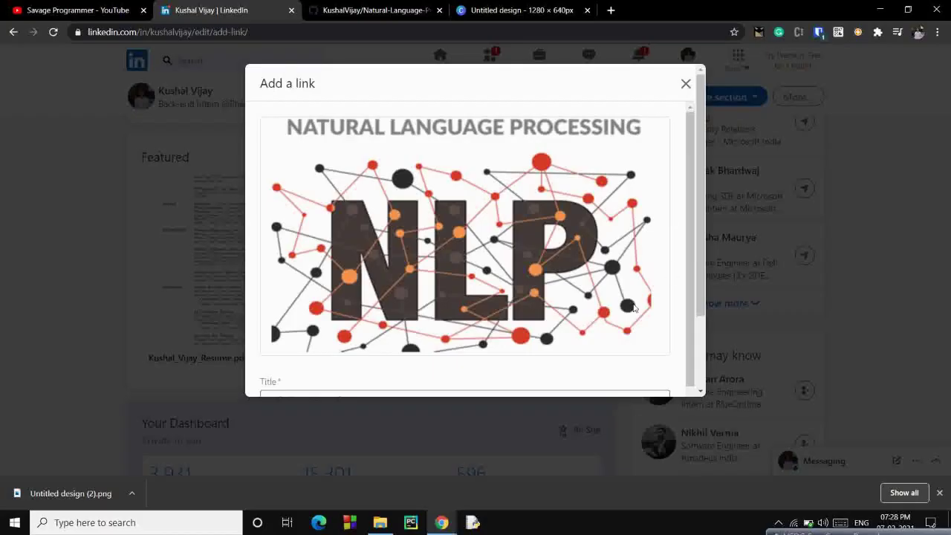
scroll(636, 301, down, 1)
scroll(643, 298, down, 1)
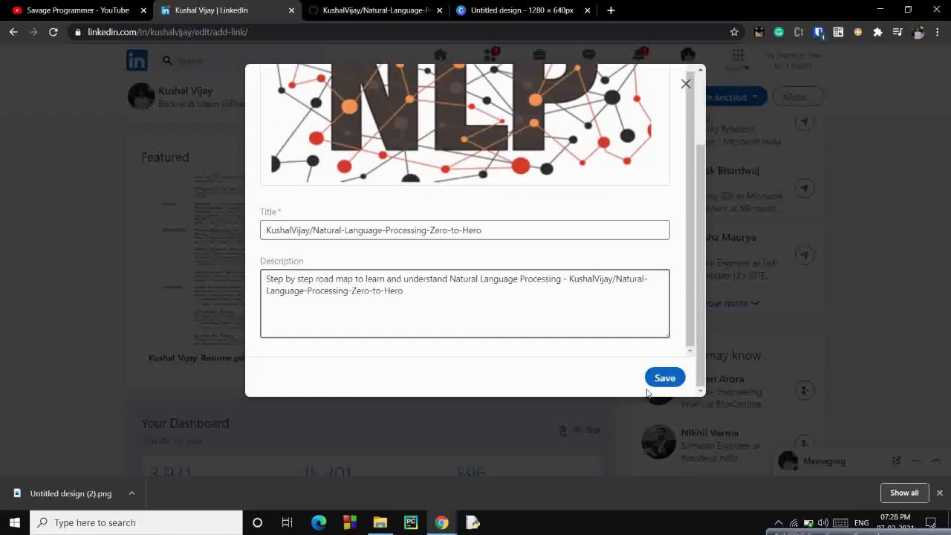
click(664, 377)
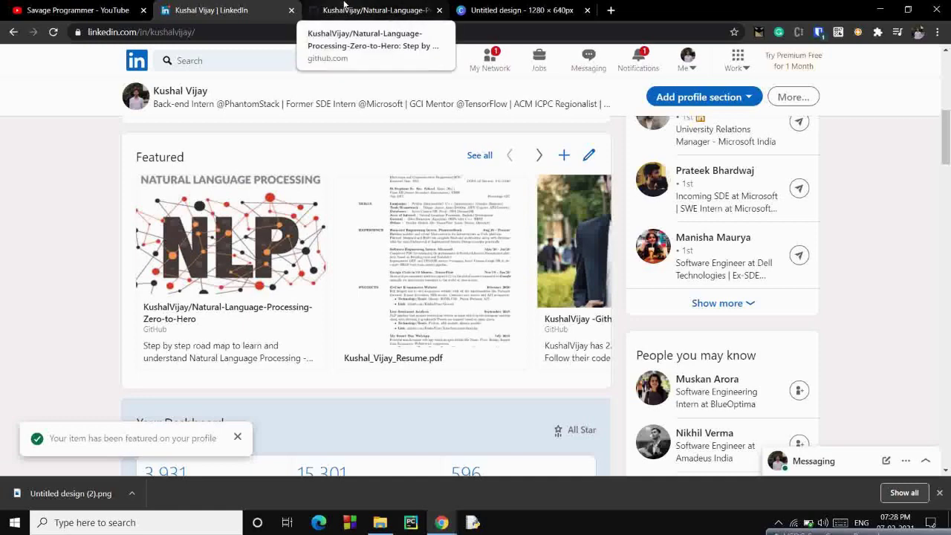
Open the pinned Go-cart repository's Settings, then select the NLP image in Canva
click(343, 4)
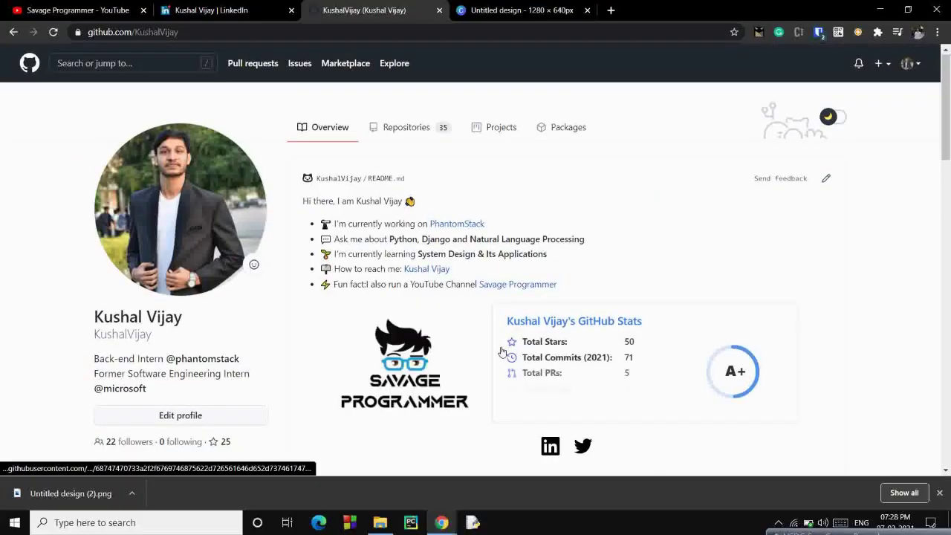
scroll(491, 346, down, 4)
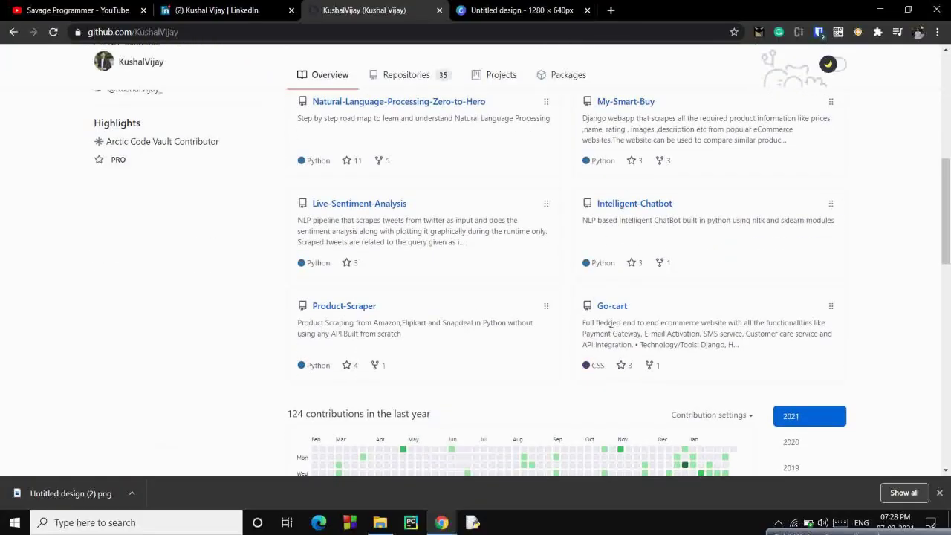
click(615, 307)
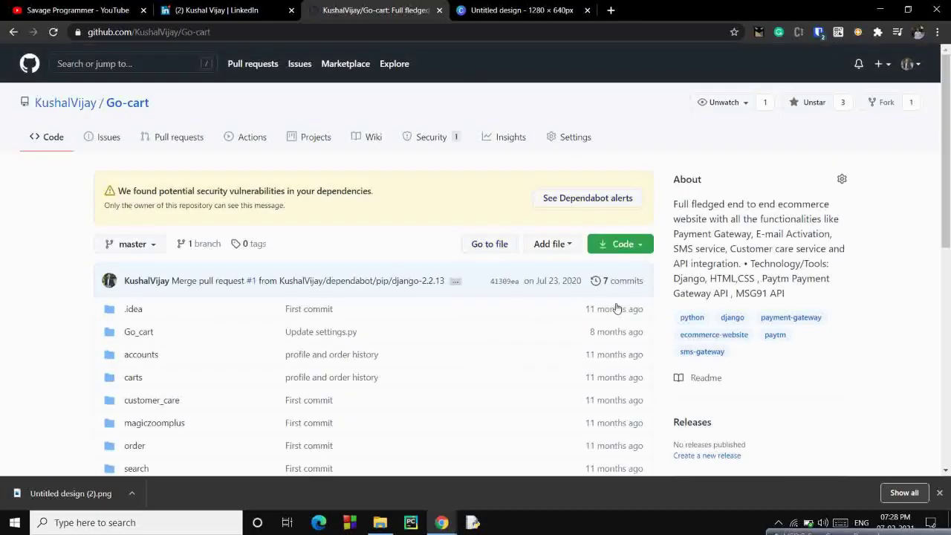
scroll(616, 309, down, 2)
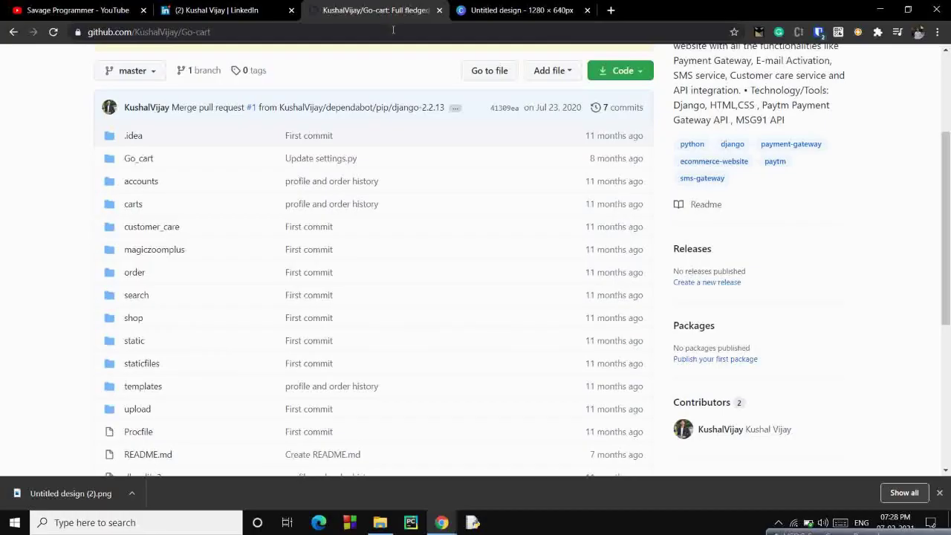
scroll(384, 208, up, 2)
click(584, 141)
click(503, 9)
click(539, 316)
Replace the NLP image with the hands-between-monitors photo from an online shopping search
key(Delete)
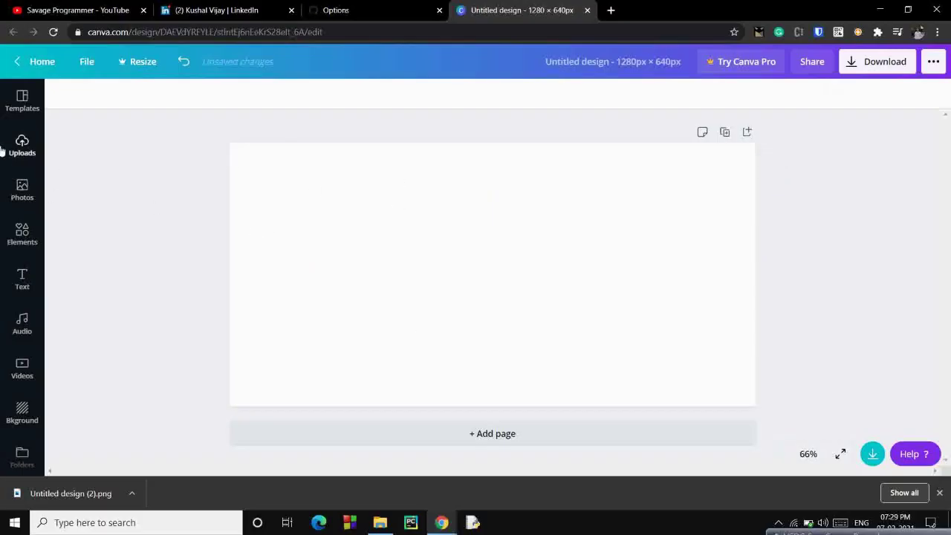
click(22, 189)
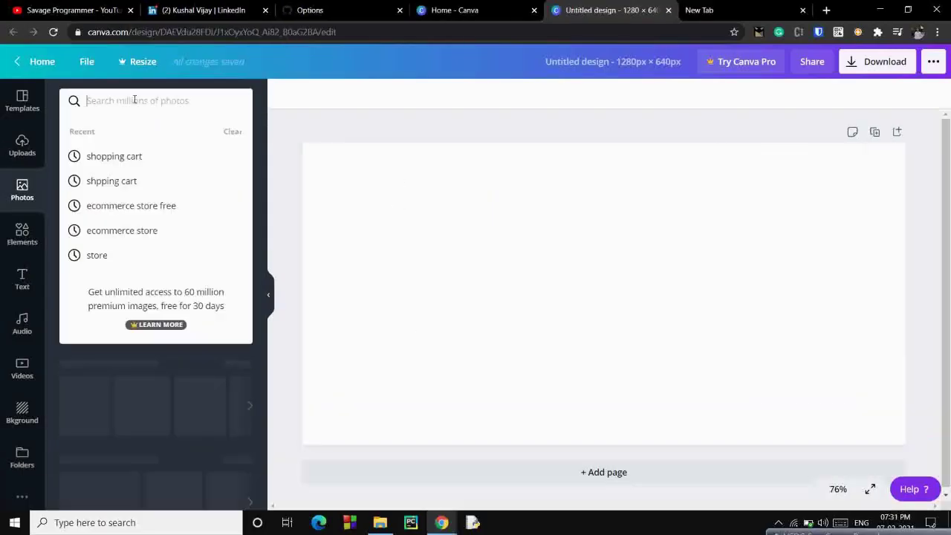
text(st)
key(BackSpace)
key(BackSpace)
text(shopping)
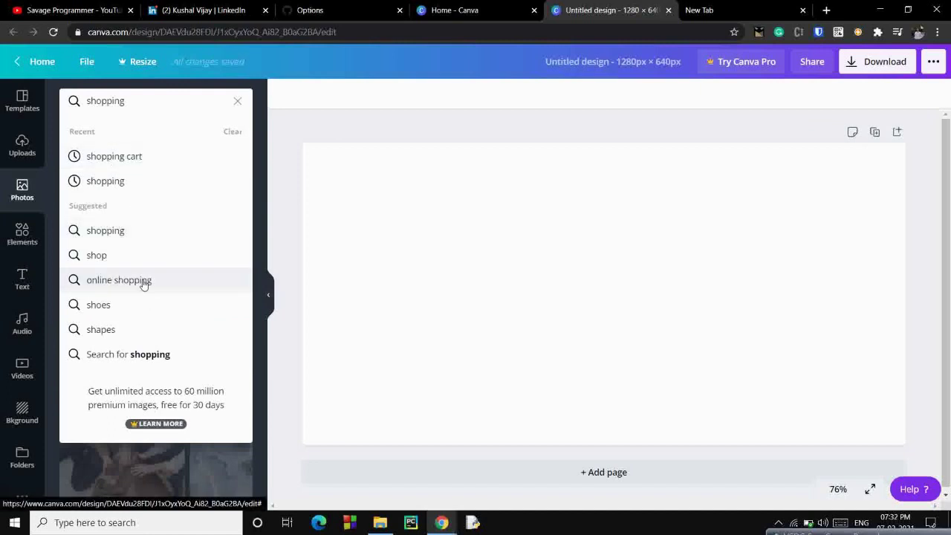
click(143, 282)
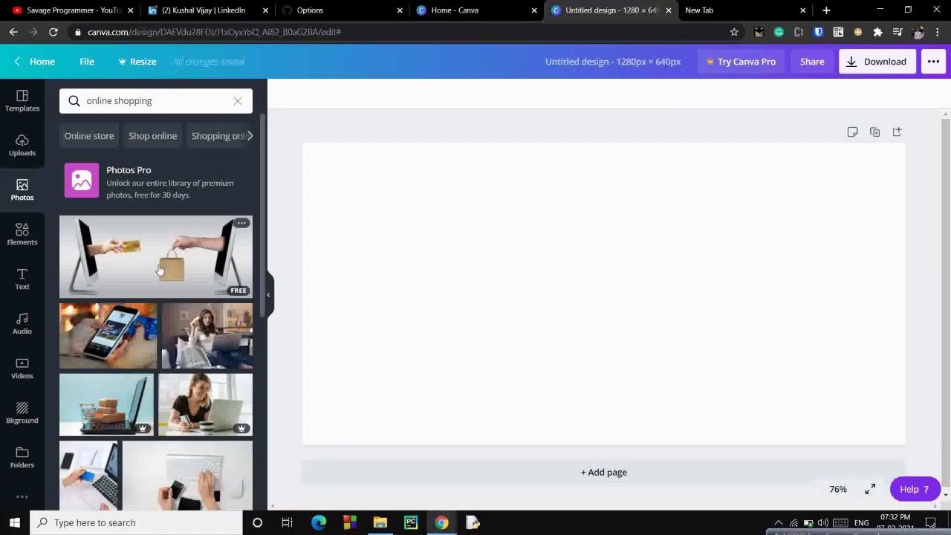
click(160, 270)
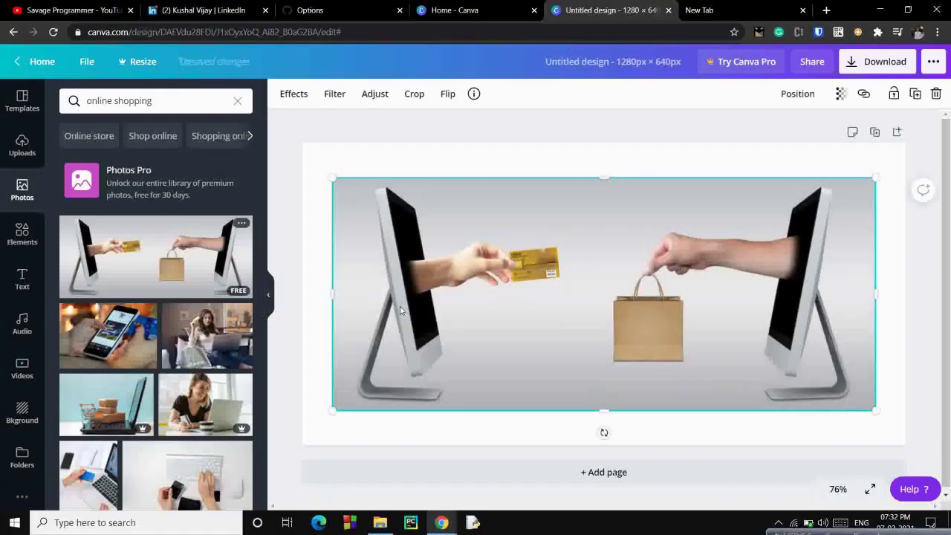
Resize the shopping photo with its corner handles to fill the 1280 × 640 page
right_click(467, 313)
click(522, 489)
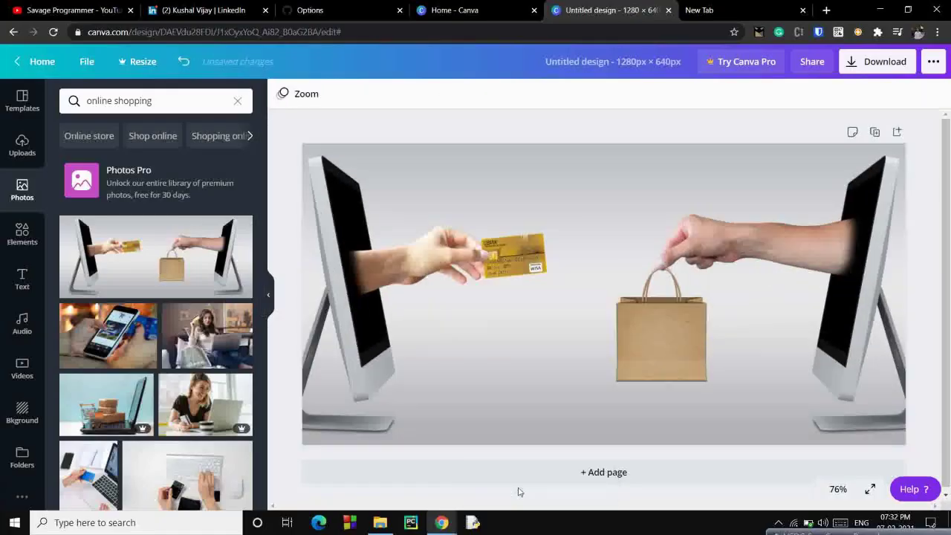
key(ctrl+z)
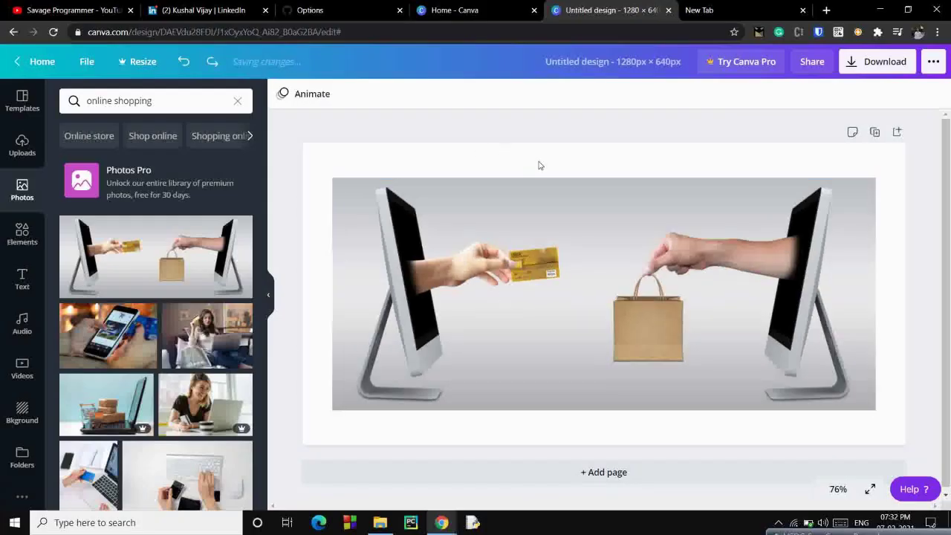
click(559, 199)
drag(602, 178, 601, 151)
drag(874, 409, 905, 427)
drag(329, 153, 309, 141)
Download the design as a JPG file
click(865, 65)
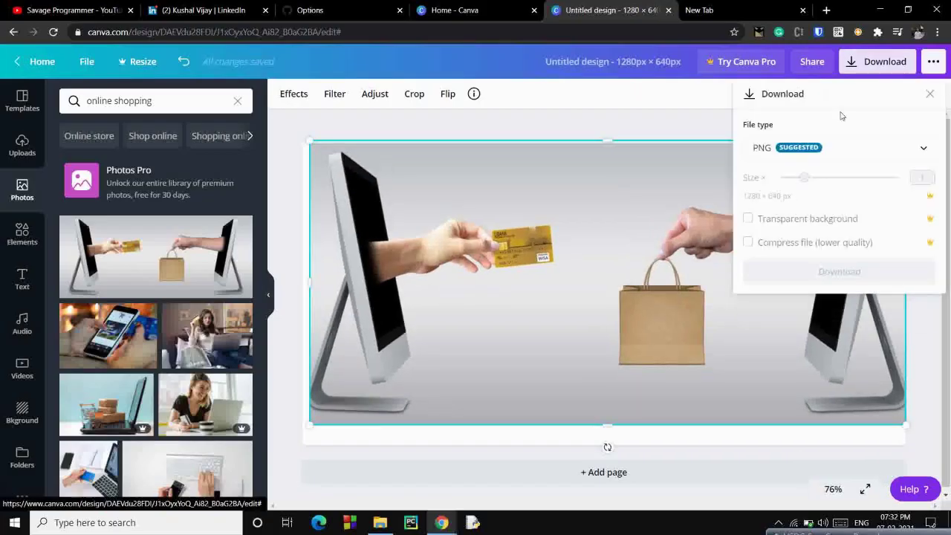
click(840, 148)
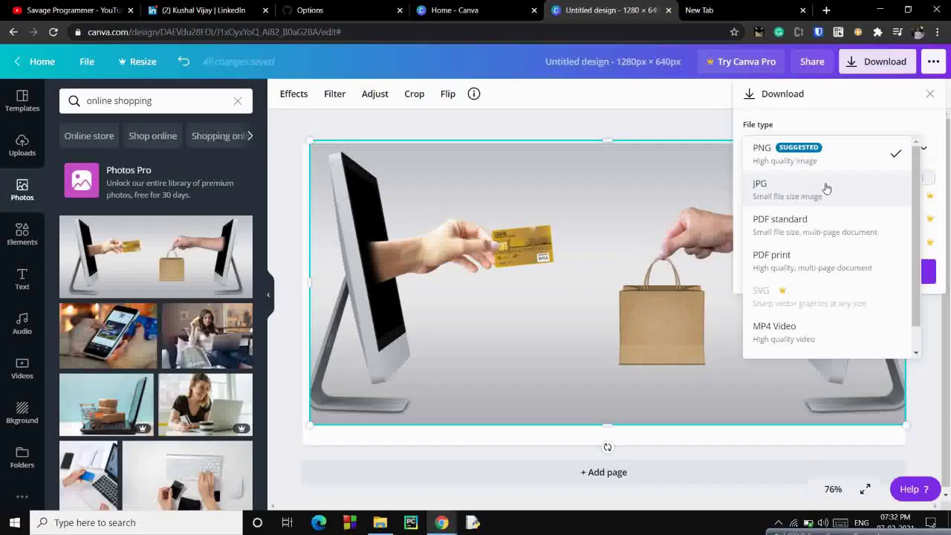
click(825, 187)
click(806, 273)
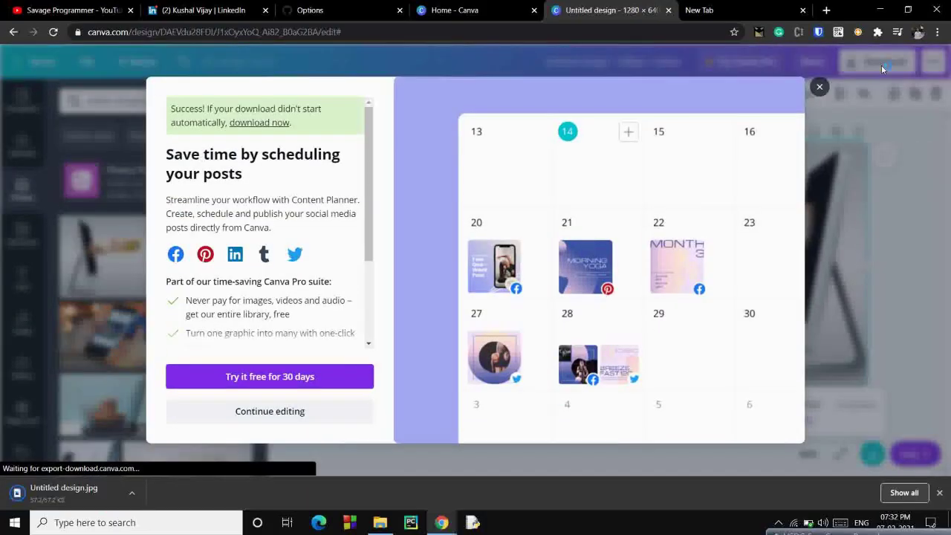
Upload Untitled design.jpg as the Go-cart repository's social preview image
key(ctrl+shift+Tab)
key(ctrl+shift+Tab)
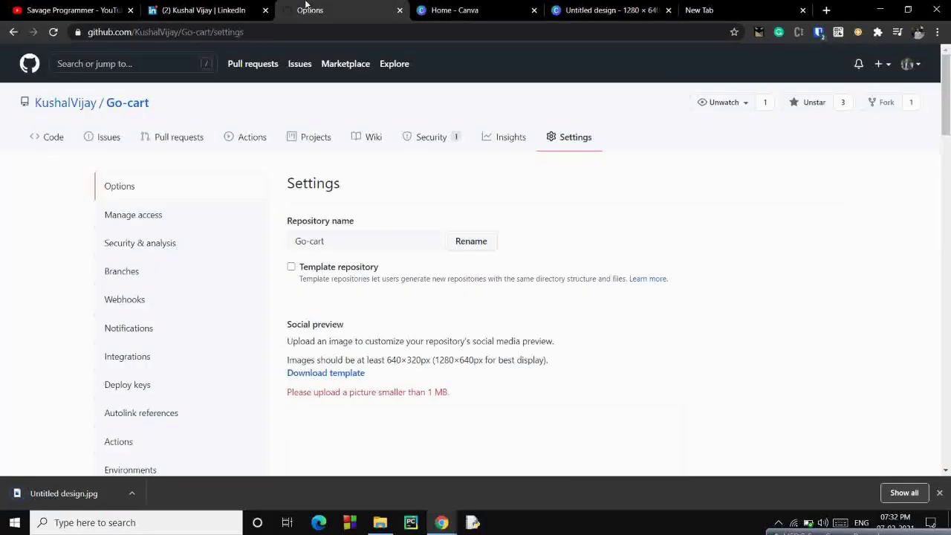
scroll(382, 368, down, 3)
click(311, 391)
click(323, 424)
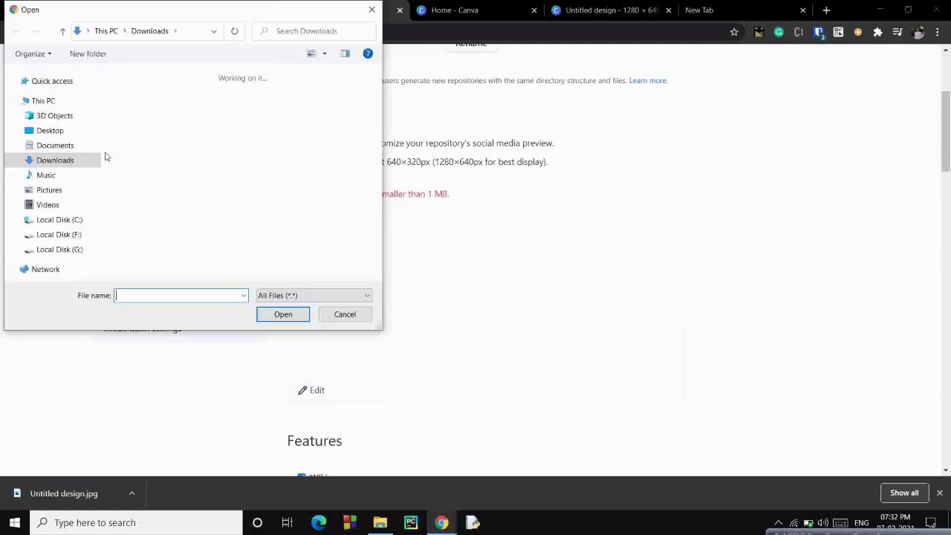
click(145, 132)
click(280, 314)
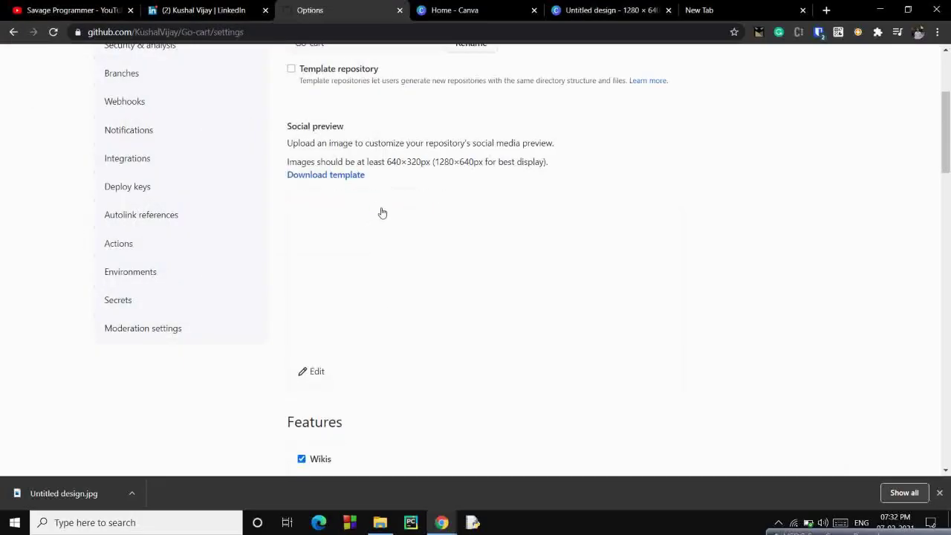
Select the Go-cart repository link in the address bar for copying
click(213, 32)
click(212, 33)
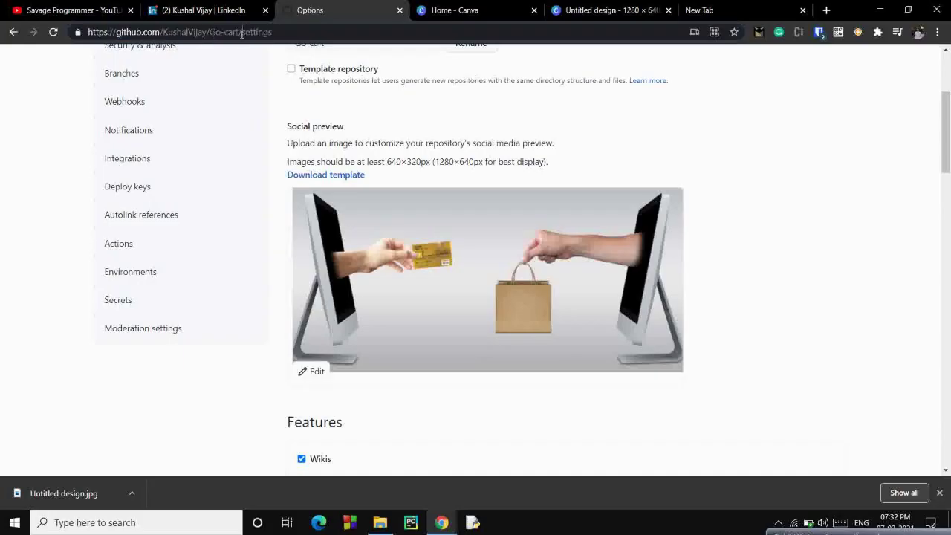
drag(241, 33, 88, 33)
key(ctrl+c)
Add the copied Go-cart repository URL as a Featured link on the LinkedIn profile and save it
click(177, 6)
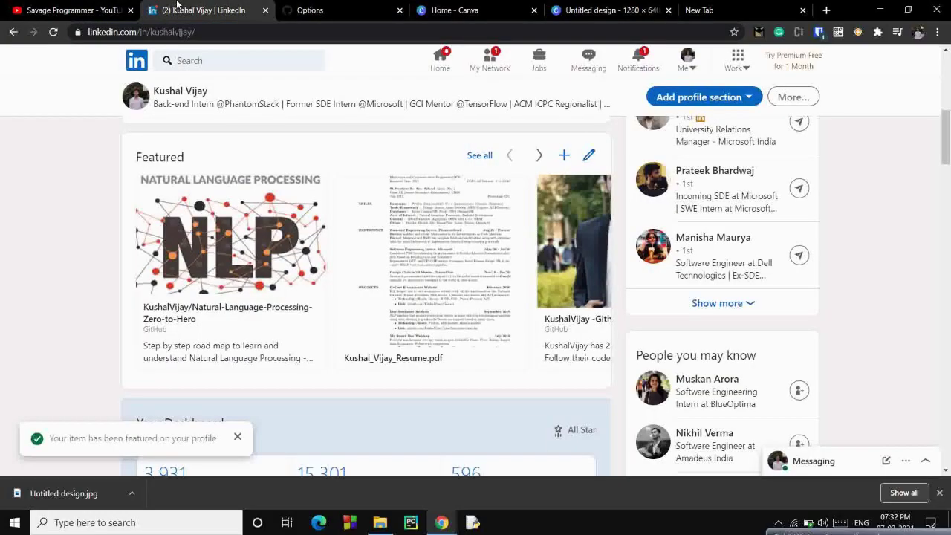
click(564, 155)
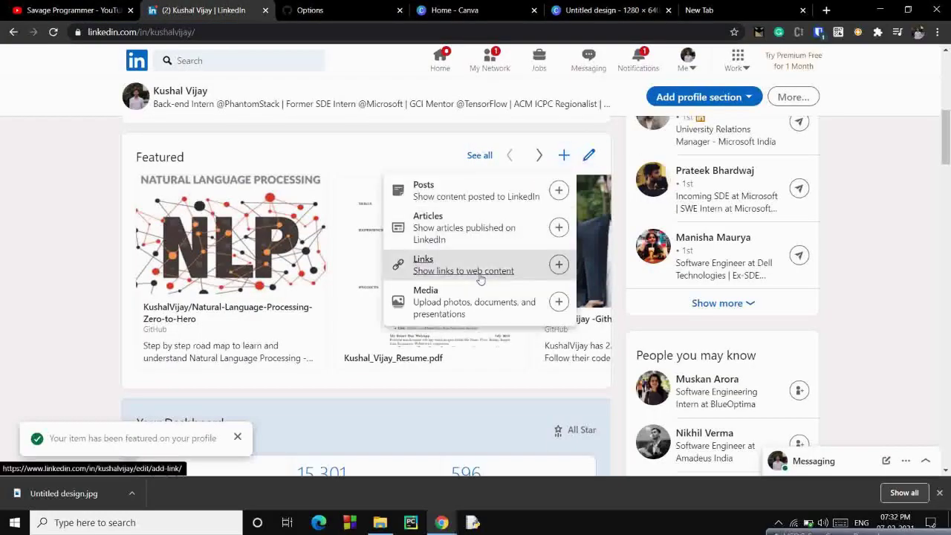
click(480, 274)
click(484, 151)
key(ctrl+v)
click(671, 208)
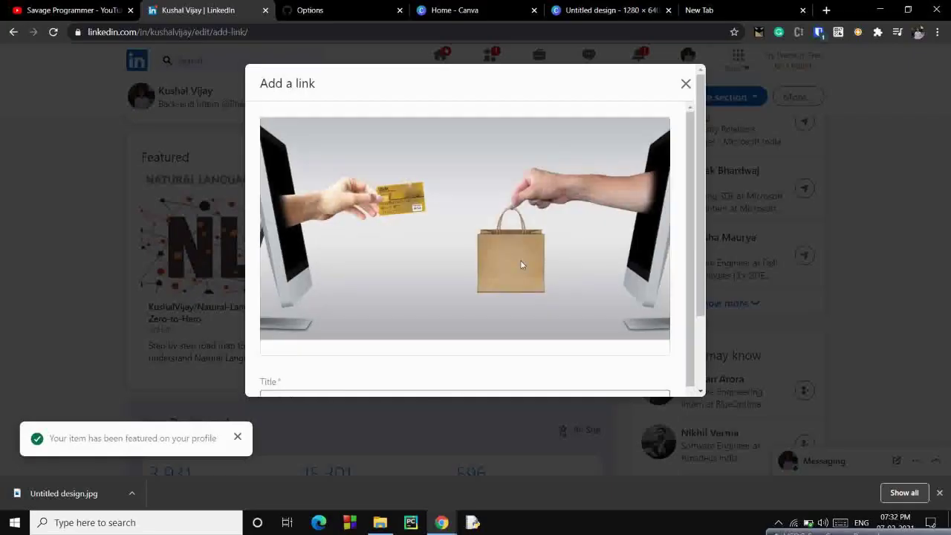
scroll(550, 331, down, 3)
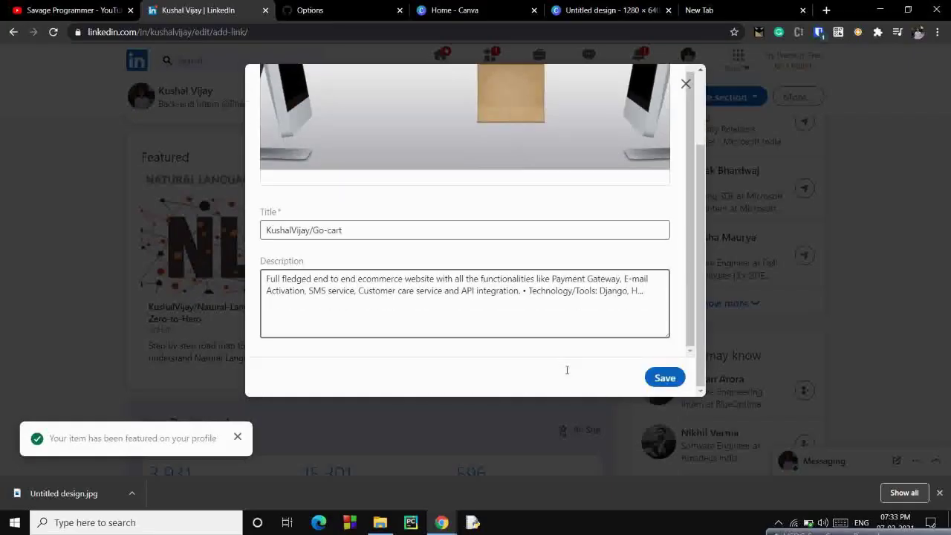
click(664, 377)
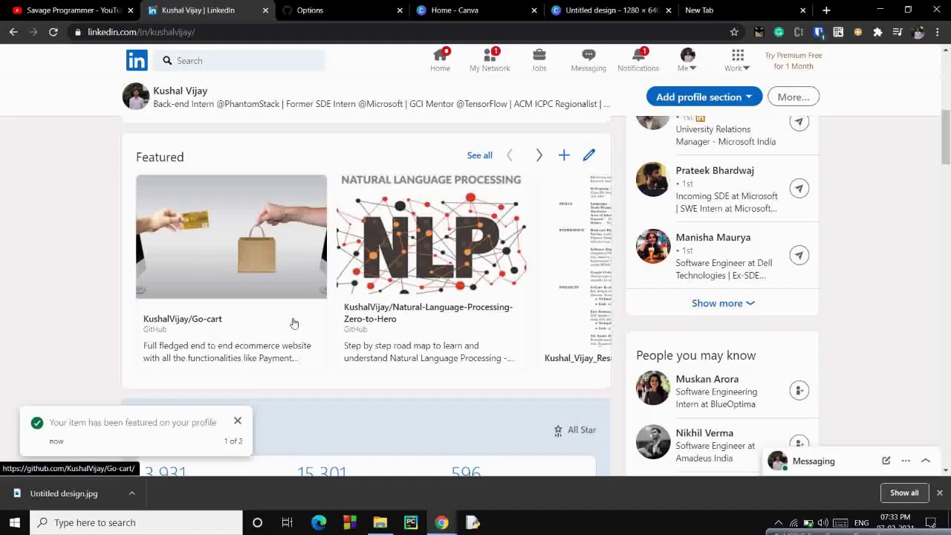
scroll(399, 243, down, 1)
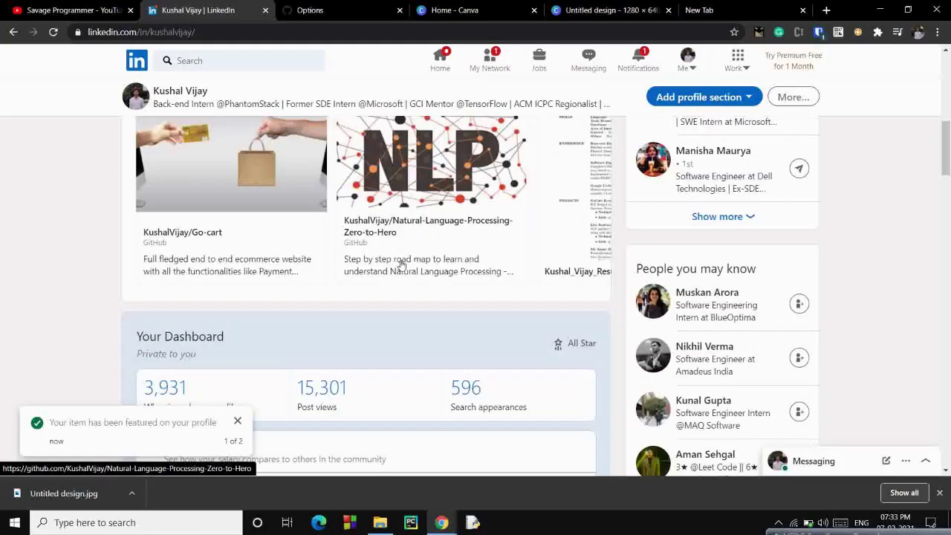
scroll(401, 266, up, 2)
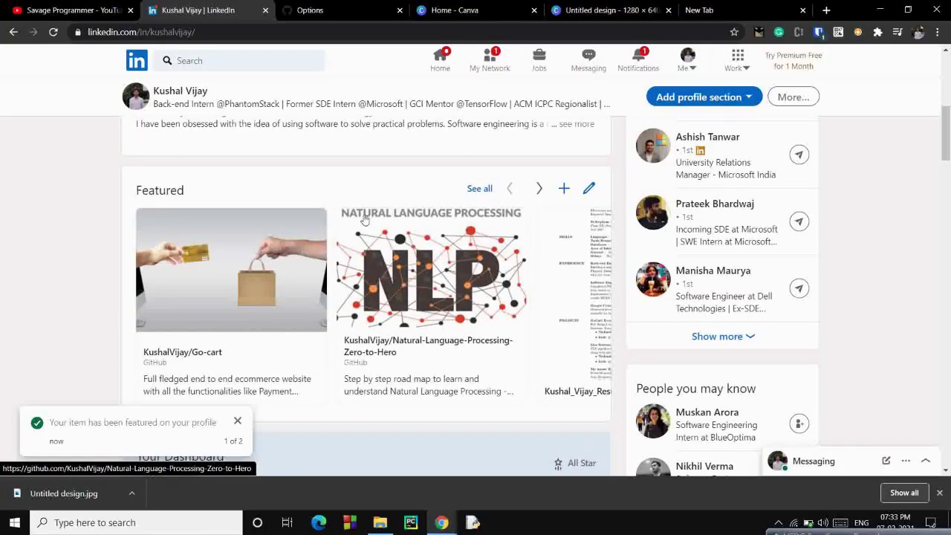
scroll(364, 219, down, 2)
scroll(364, 220, up, 1)
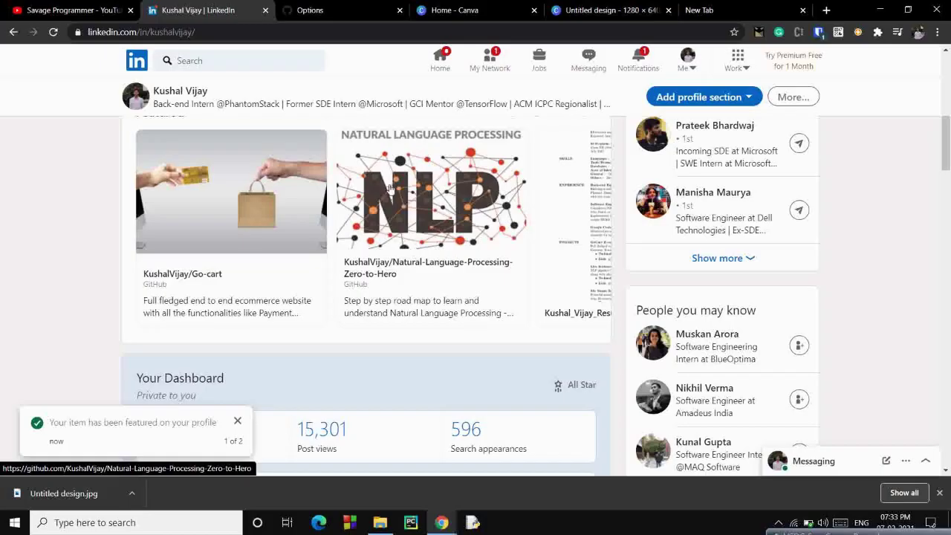
scroll(390, 190, up, 5)
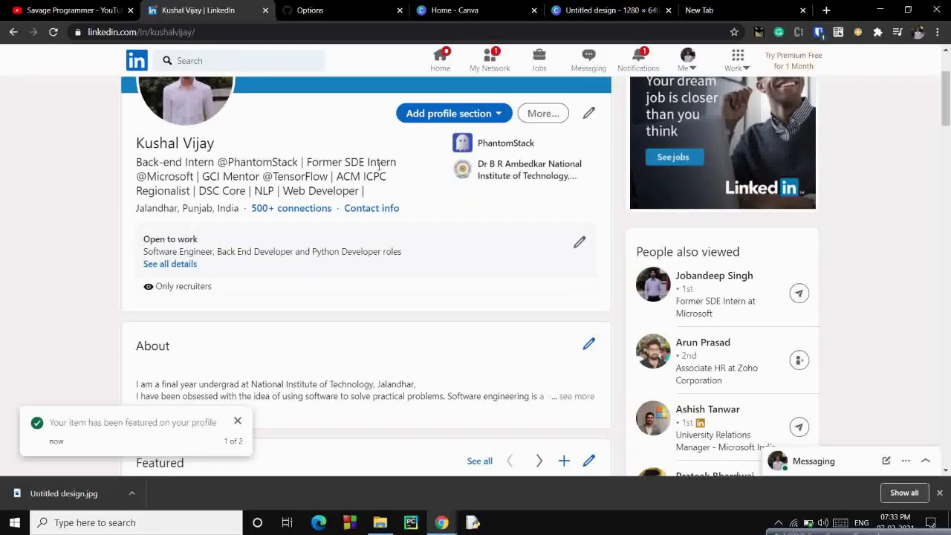
scroll(379, 165, up, 3)
Switch to the 'Savage Programmer - YouTube' tab to show the channel home page
click(67, 11)
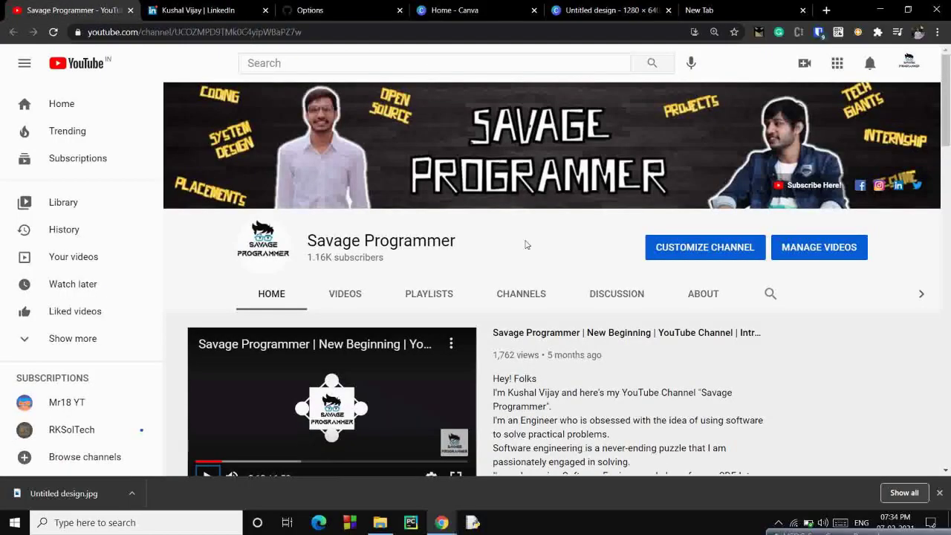